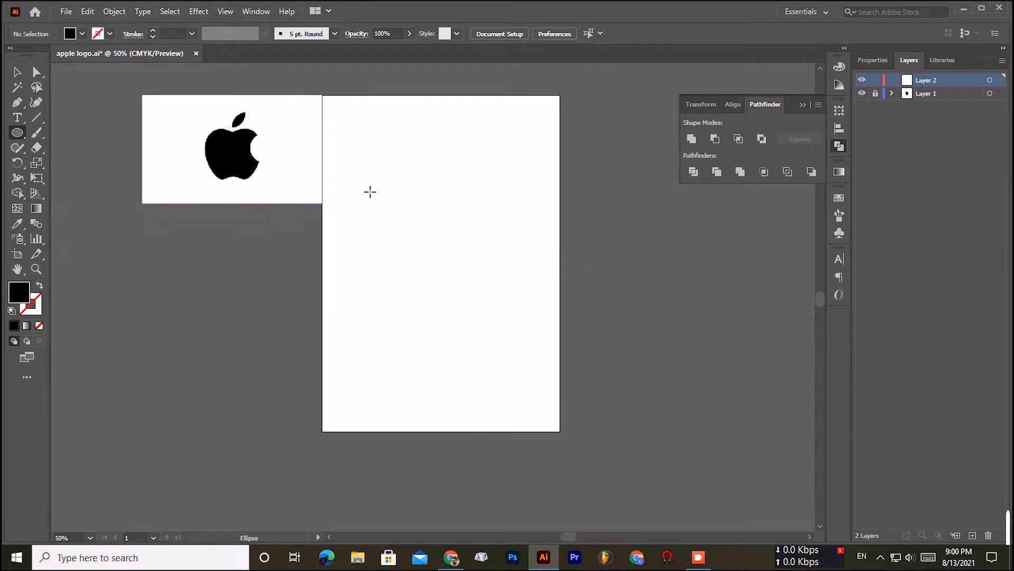
- Draw a black circle about 82 mm across and place a horizontally aligned duplicate overlapping its right half
{"action": "left_click_drag", "start_coordinate": [358, 184], "coordinate": [450, 277]}
{"action": "left_click", "coordinate": [17, 72]}
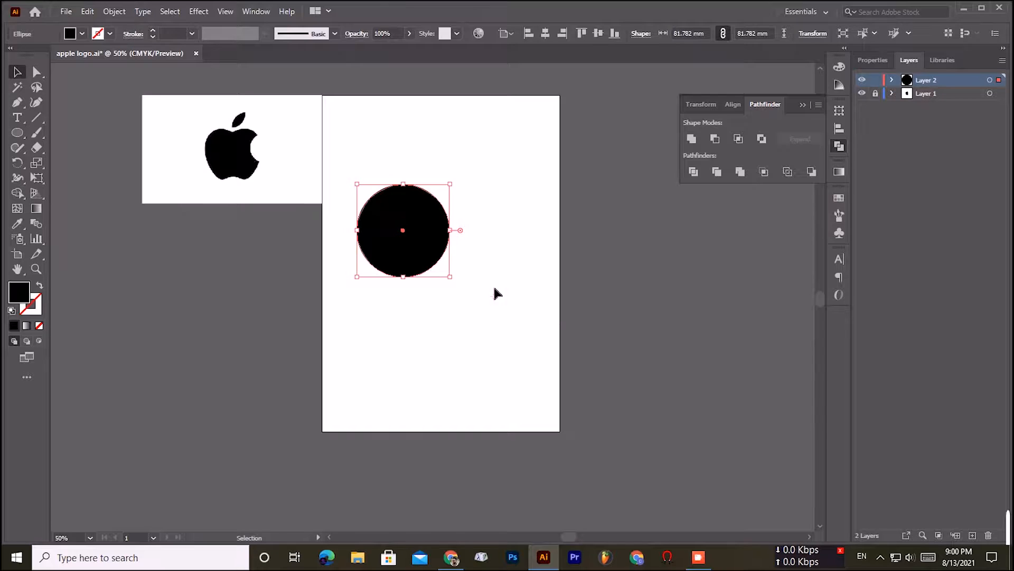
{"action": "left_click_drag", "start_coordinate": [412, 264], "coordinate": [460, 262]}
{"action": "left_click", "coordinate": [499, 372]}
- Move both overlapping circles together slightly right toward the middle of the artboard
{"action": "left_click_drag", "start_coordinate": [348, 176], "coordinate": [503, 300]}
{"action": "left_click_drag", "start_coordinate": [471, 254], "coordinate": [496, 257]}
{"action": "left_click", "coordinate": [502, 354]}
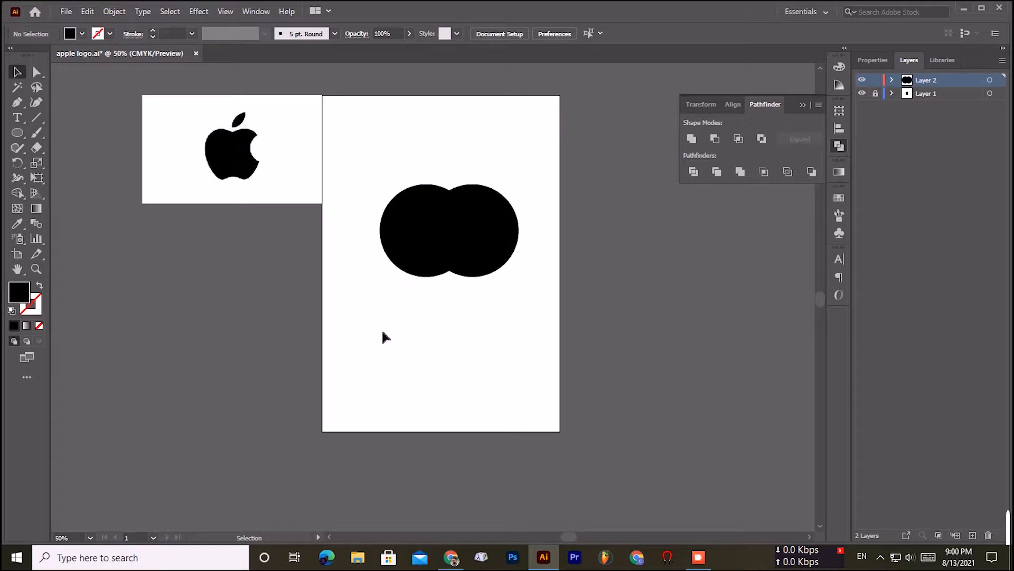
- Merge the two overlapping circles into one shape with the Pathfinder Unite operation
{"action": "left_click_drag", "start_coordinate": [360, 174], "coordinate": [566, 294]}
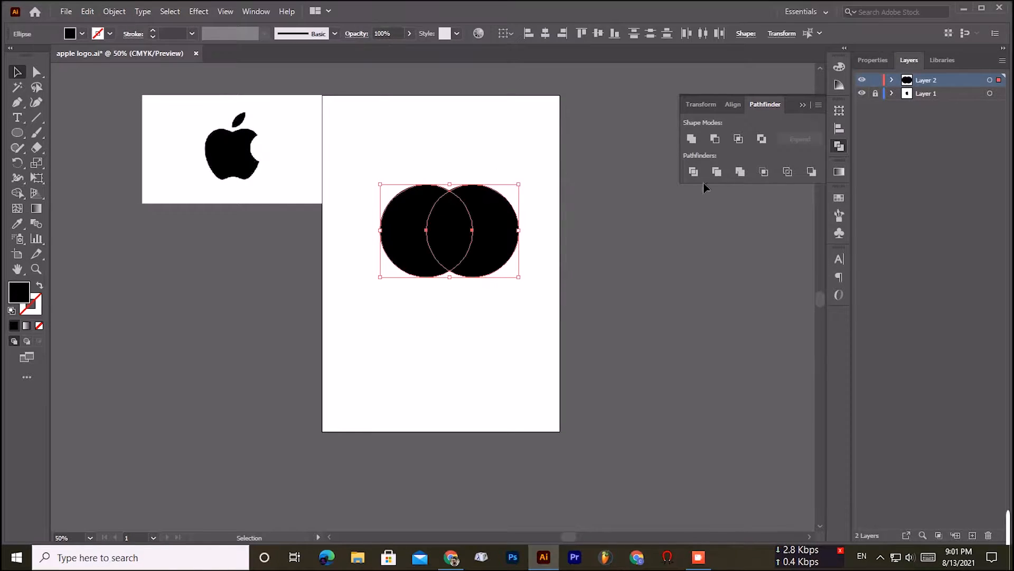
{"action": "left_click", "coordinate": [804, 105]}
{"action": "left_click", "coordinate": [253, 12]}
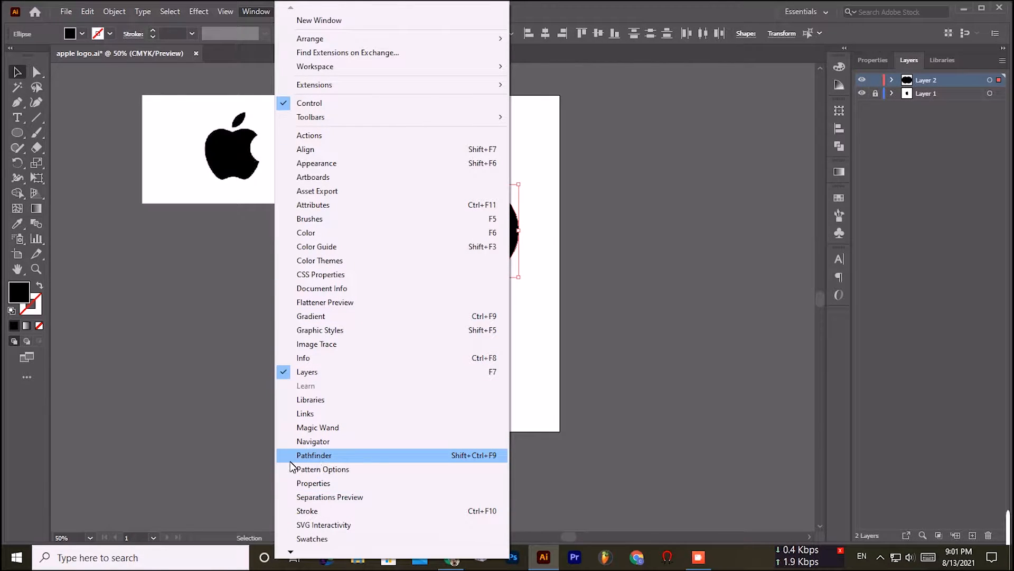
{"action": "left_click", "coordinate": [362, 458]}
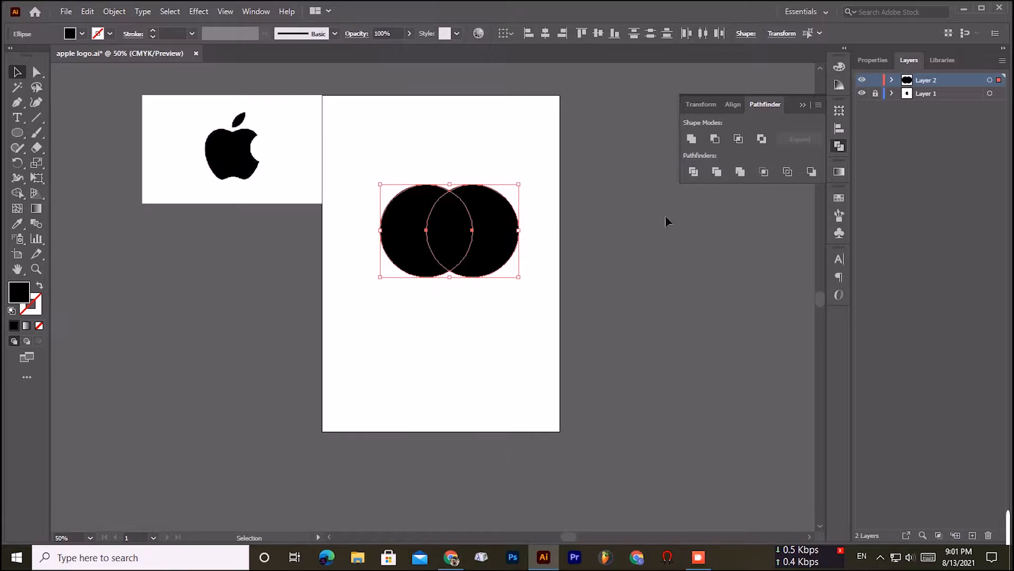
{"action": "left_click", "coordinate": [692, 139]}
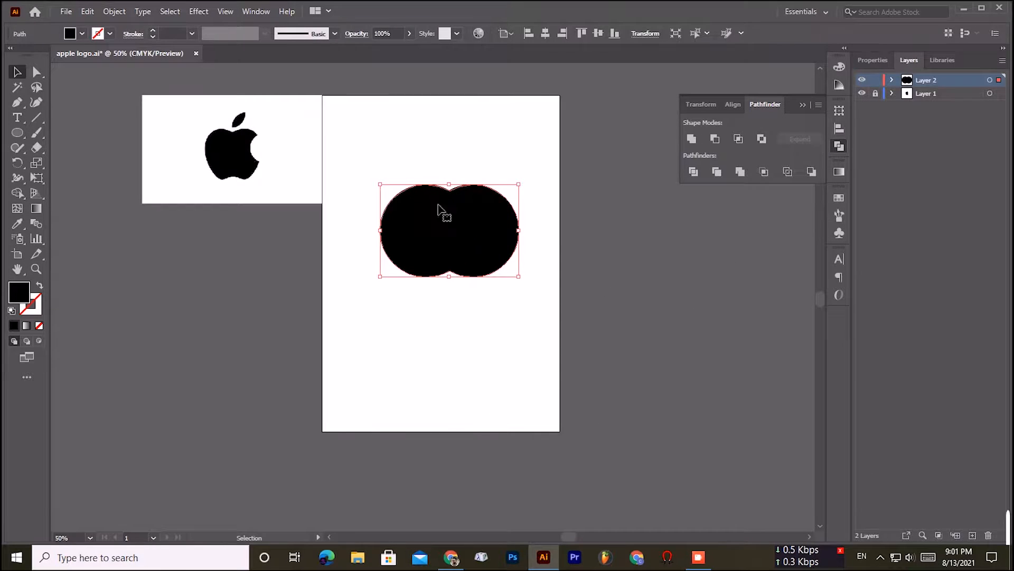
{"action": "left_click", "coordinate": [453, 185]}
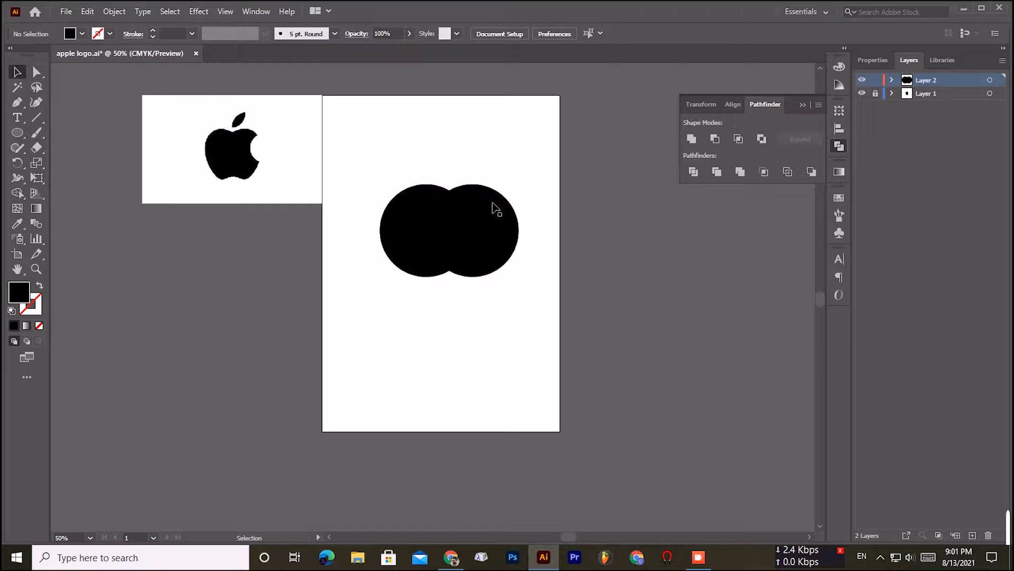
- Stretch the lower anchor points of the united shape straight down to form a tapered apple body
{"action": "left_click", "coordinate": [473, 255]}
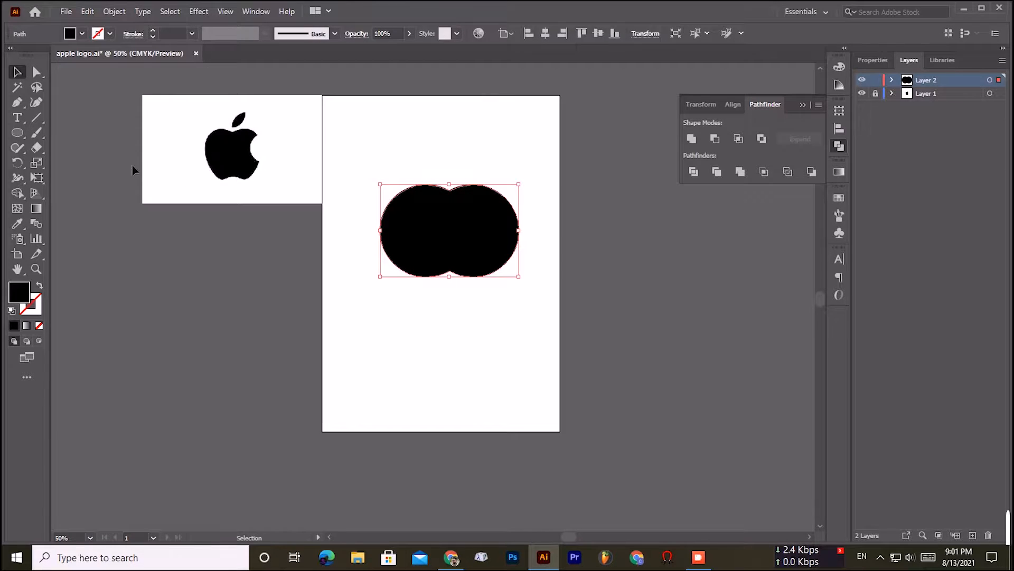
{"action": "left_click", "coordinate": [36, 72]}
{"action": "left_click", "coordinate": [475, 320]}
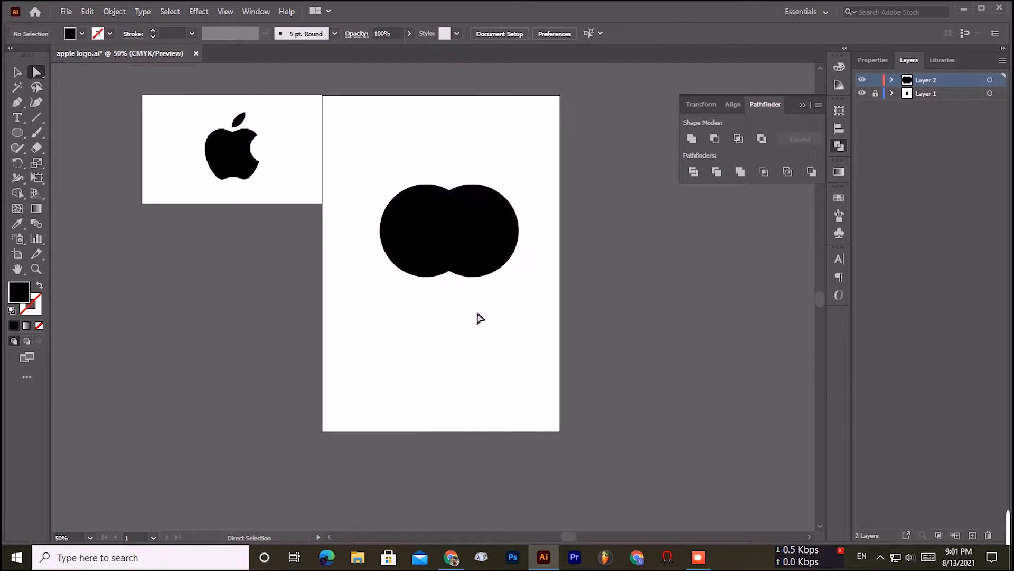
{"action": "left_click", "coordinate": [457, 244]}
{"action": "left_click_drag", "start_coordinate": [489, 316], "coordinate": [450, 310]}
{"action": "left_click", "coordinate": [465, 399]}
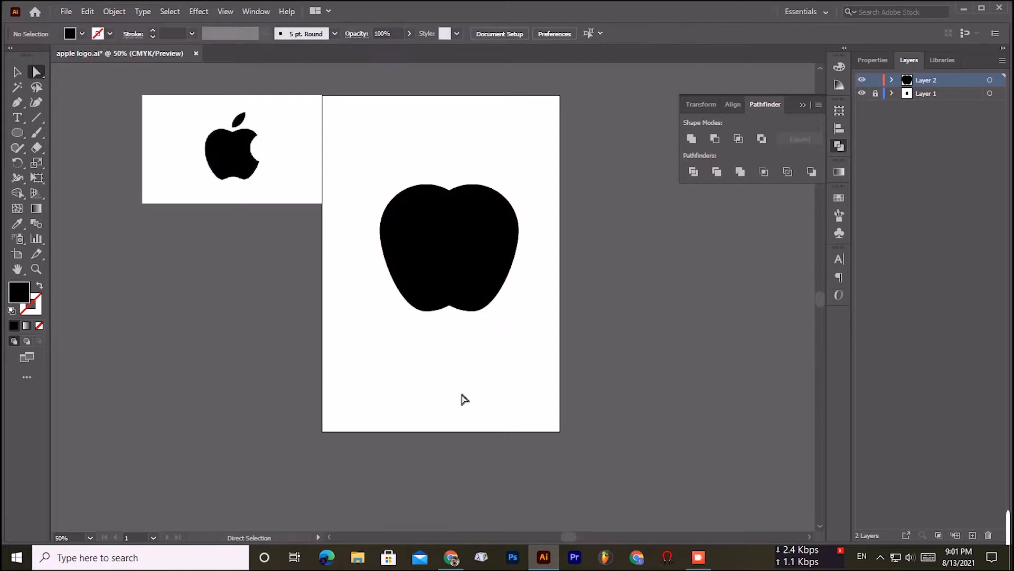
- Round the sharp notch at the bottom centre of the apple shape with its live corner
{"action": "left_click", "coordinate": [450, 250]}
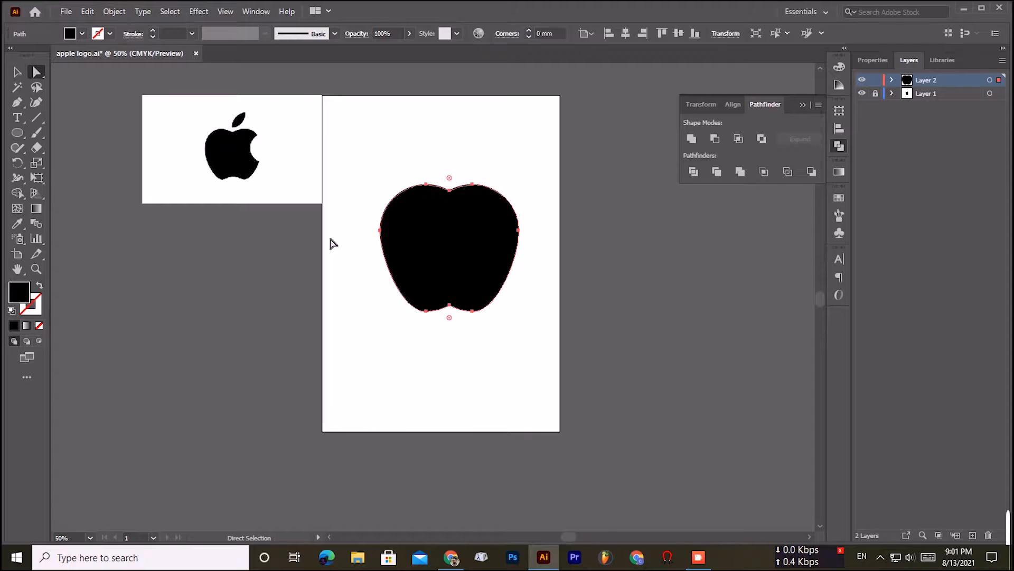
{"action": "key", "text": "ctrl+equal"}
{"action": "key", "text": "ctrl+equal"}
{"action": "key", "text": "ctrl+equal"}
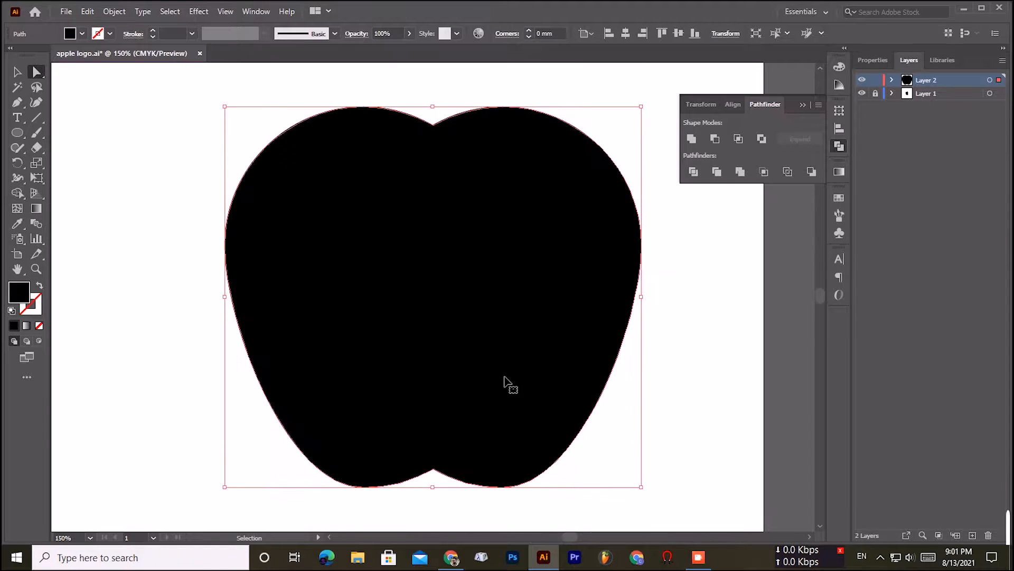
{"action": "left_click_drag", "start_coordinate": [496, 354], "coordinate": [483, 148]}
{"action": "key", "text": "ctrl+equal"}
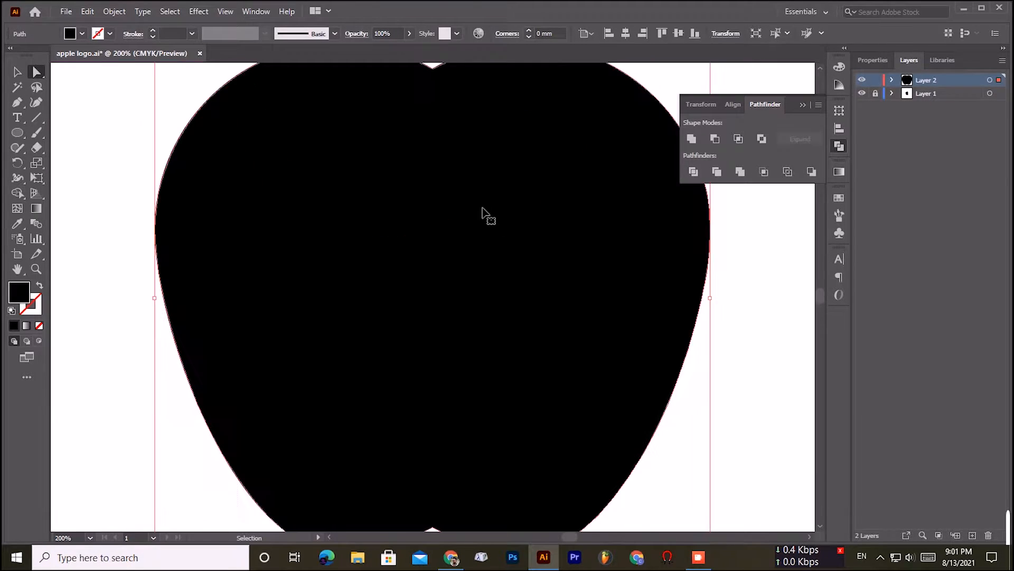
{"action": "left_click_drag", "start_coordinate": [450, 429], "coordinate": [453, 97]}
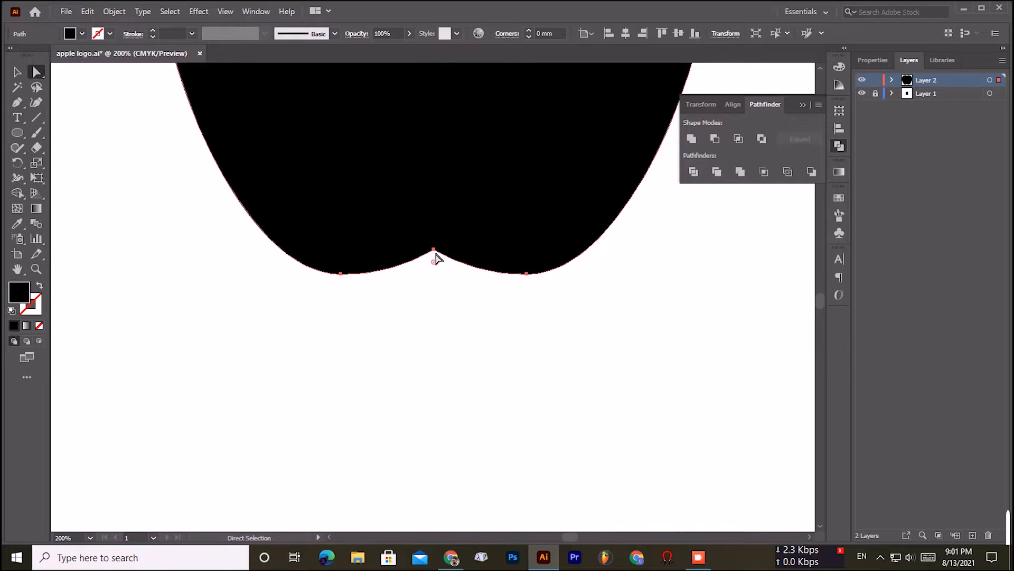
{"action": "left_click_drag", "start_coordinate": [434, 262], "coordinate": [436, 296]}
{"action": "left_click", "coordinate": [481, 301]}
- Round the notch at the top centre of the apple with a corner radius of about 9.36 mm
{"action": "scroll", "coordinate": [492, 316], "scroll_direction": "up", "scroll_amount": 2}
{"action": "scroll", "coordinate": [492, 316], "scroll_direction": "up", "scroll_amount": 9}
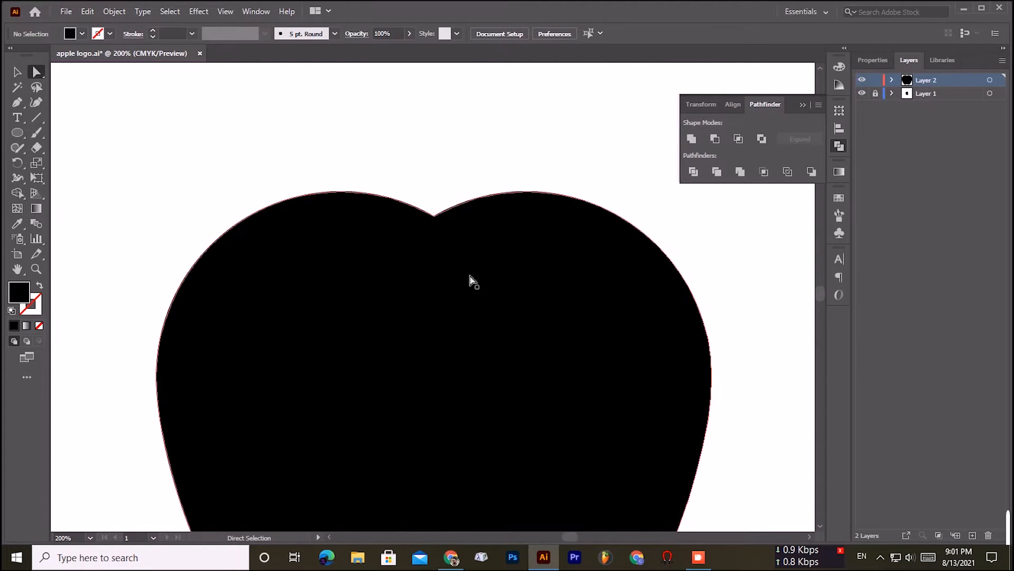
{"action": "left_click", "coordinate": [434, 215]}
{"action": "left_click_drag", "start_coordinate": [434, 203], "coordinate": [434, 171]}
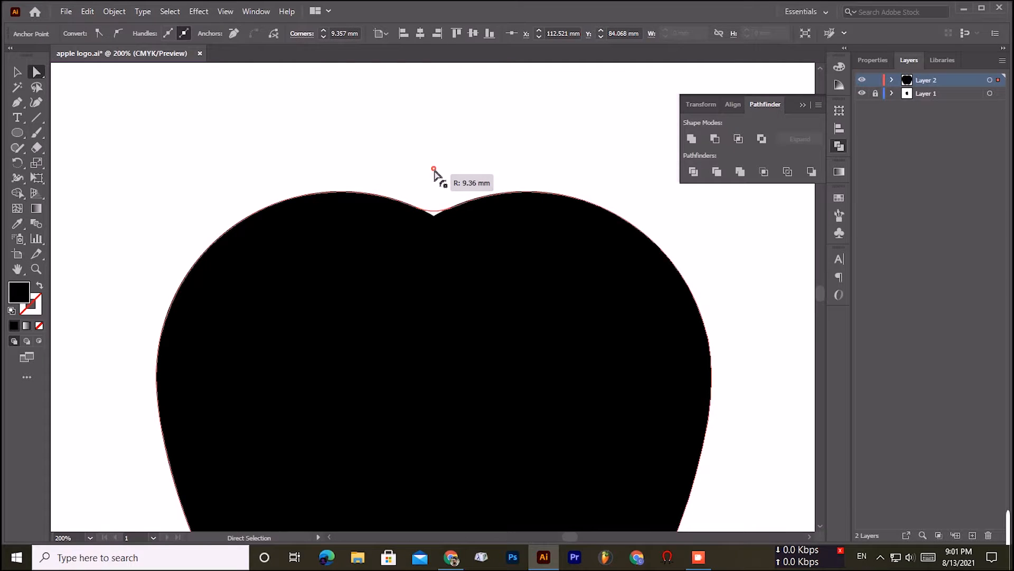
{"action": "left_click", "coordinate": [498, 161]}
{"action": "key", "text": "ctrl+minus"}
{"action": "key", "text": "ctrl+minus"}
{"action": "key", "text": "ctrl+minus"}
{"action": "key", "text": "ctrl+minus"}
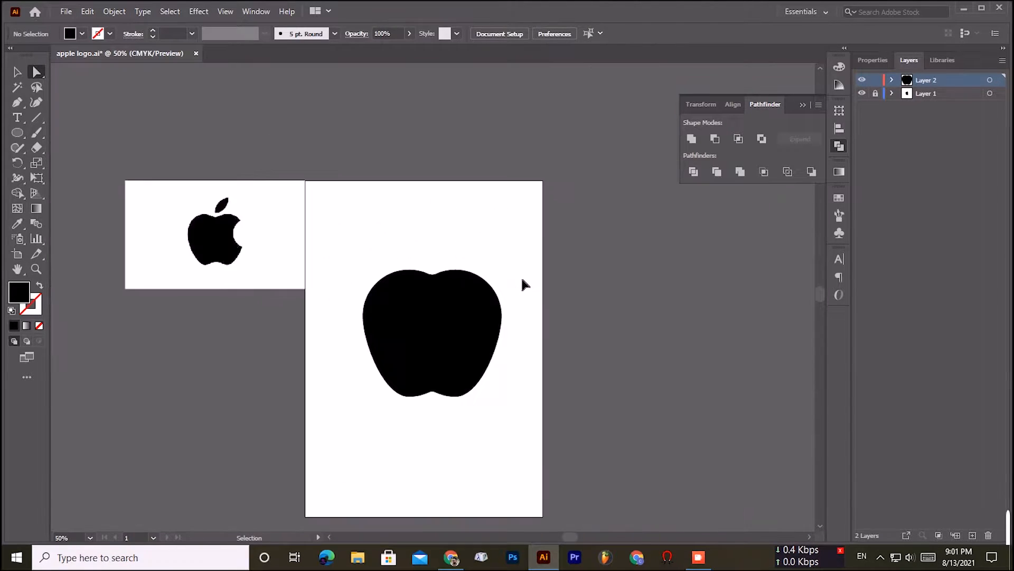
{"action": "key", "text": "ctrl+minus"}
{"action": "key", "text": "ctrl+plus"}
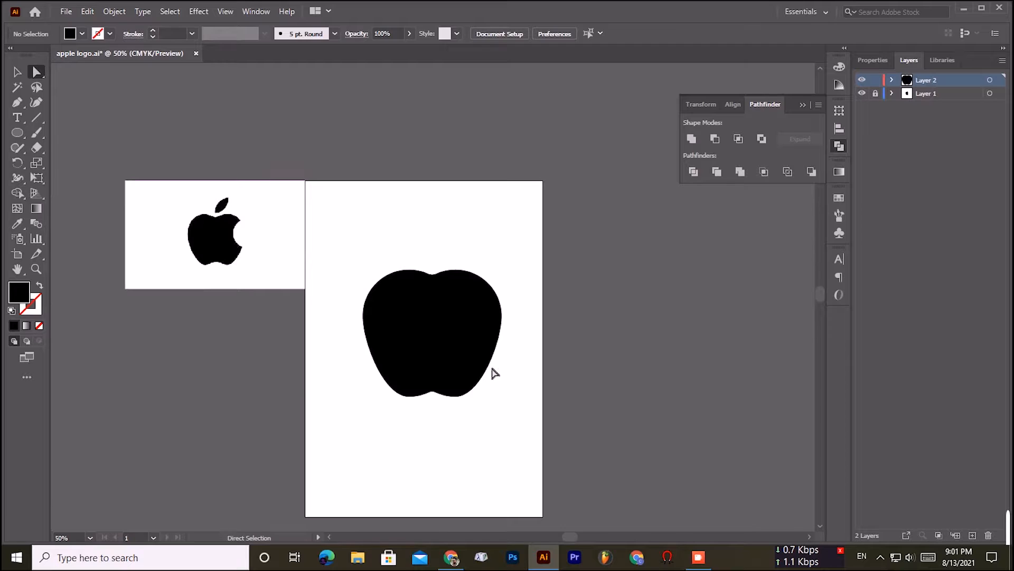
- Nudge the whole apple shape left on the artboard to leave room on its right side
{"action": "left_click", "coordinate": [433, 382]}
{"action": "key", "text": "Left"}
{"action": "key", "text": "Left"}
{"action": "key", "text": "Left"}
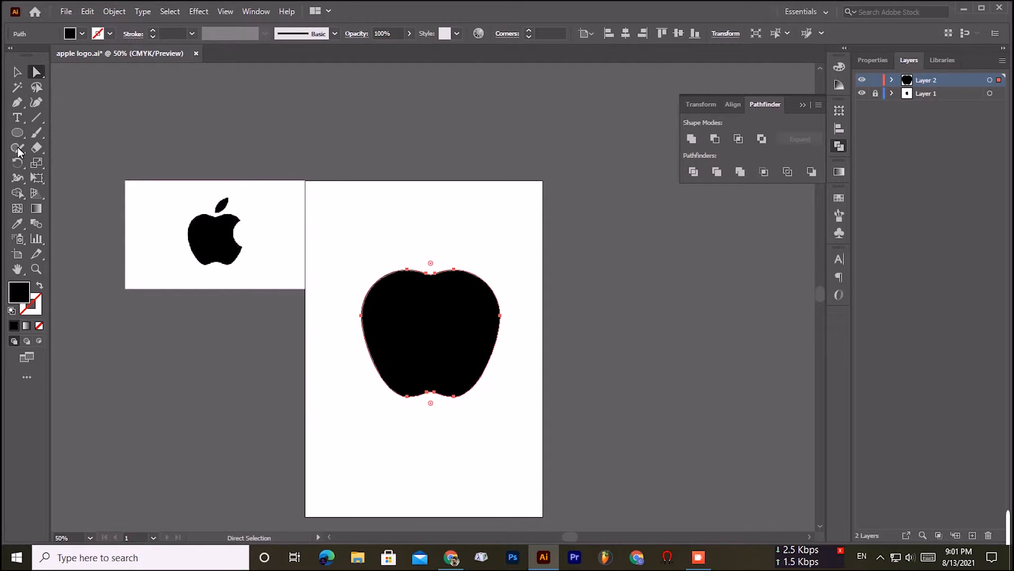
{"action": "left_click", "coordinate": [17, 72]}
{"action": "key", "text": "Left"}
{"action": "key", "text": "Left"}
{"action": "key", "text": "Left"}
{"action": "key", "text": "Left"}
{"action": "key", "text": "Left"}
{"action": "key", "text": "Left"}
{"action": "key", "text": "Left"}
{"action": "key", "text": "Left"}
{"action": "key", "text": "Left"}
{"action": "key", "text": "Left"}
{"action": "key", "text": "Left"}
{"action": "key", "text": "Left"}
{"action": "key", "text": "Left"}
{"action": "key", "text": "Left"}
{"action": "key", "text": "Left"}
{"action": "key", "text": "Left"}
{"action": "key", "text": "Left"}
{"action": "key", "text": "Left"}
{"action": "key", "text": "Left"}
{"action": "key", "text": "Left"}
{"action": "key", "text": "Left"}
{"action": "key", "text": "Left"}
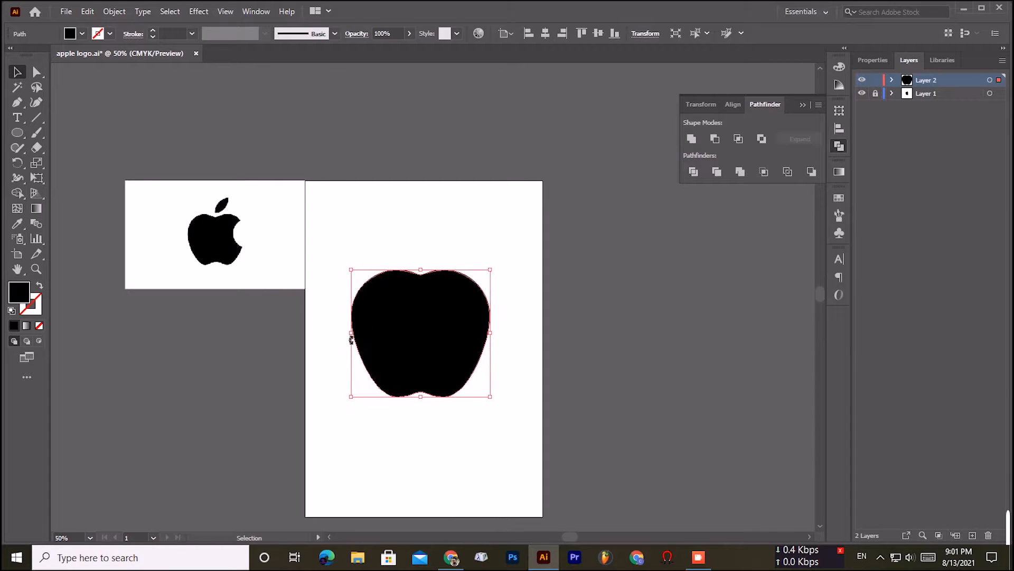
{"action": "key", "text": "Left"}
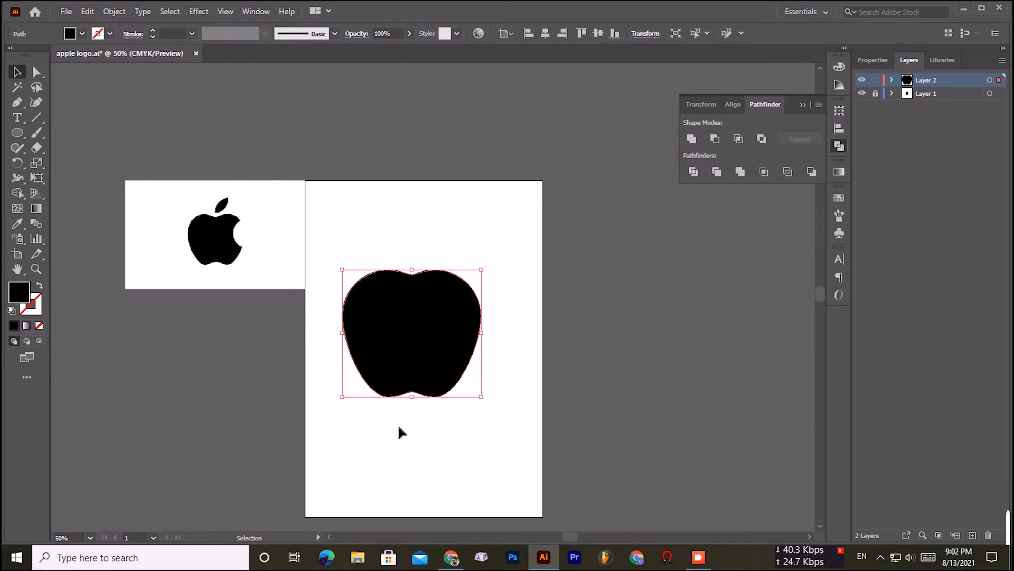
{"action": "left_click", "coordinate": [399, 427]}
- Draw a circle about 71 mm across at the apple's right edge and shift it left and up over the body
{"action": "left_click", "coordinate": [17, 133]}
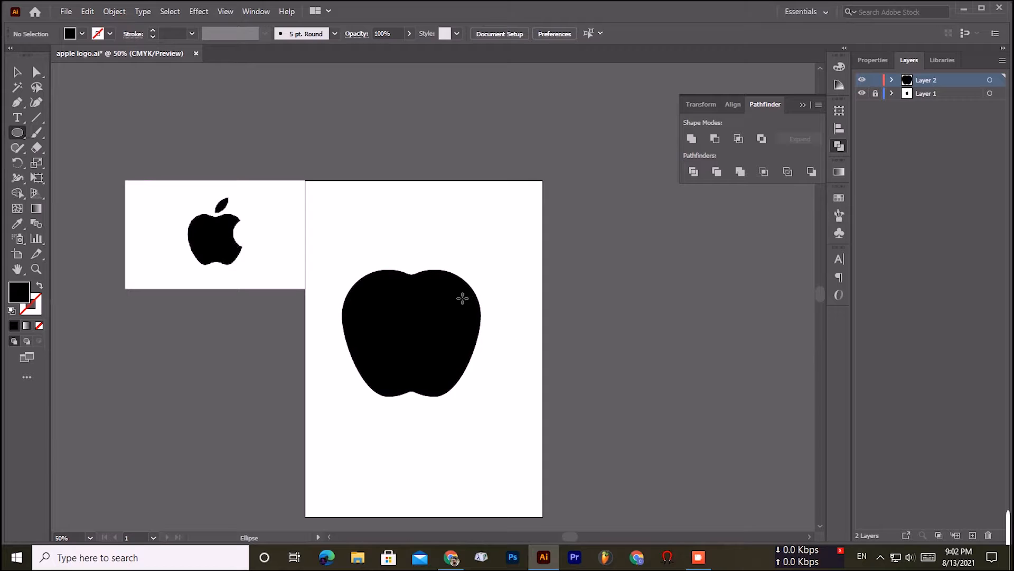
{"action": "left_click_drag", "start_coordinate": [457, 292], "coordinate": [536, 376]}
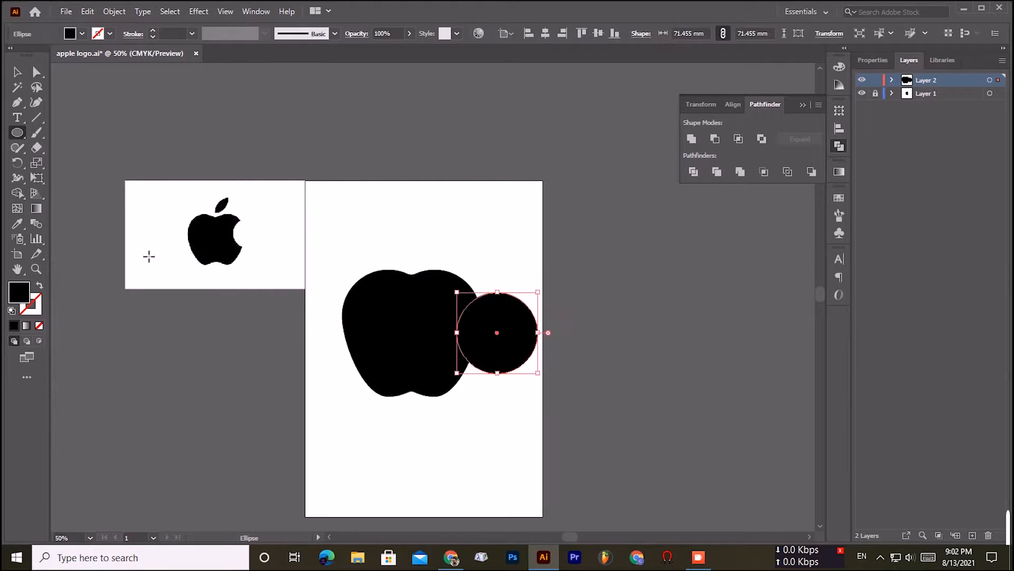
{"action": "left_click", "coordinate": [20, 72]}
{"action": "key", "text": "Left"}
{"action": "key", "text": "Left"}
{"action": "key", "text": "Left"}
{"action": "key", "text": "Left"}
{"action": "key", "text": "Left"}
{"action": "key", "text": "Left"}
{"action": "key", "text": "Left"}
{"action": "key", "text": "Left"}
{"action": "key", "text": "Left"}
{"action": "key", "text": "Left"}
{"action": "key", "text": "Left"}
{"action": "key", "text": "Left"}
{"action": "key", "text": "Left"}
{"action": "key", "text": "Left"}
{"action": "key", "text": "Left"}
{"action": "key", "text": "Left"}
{"action": "key", "text": "Left"}
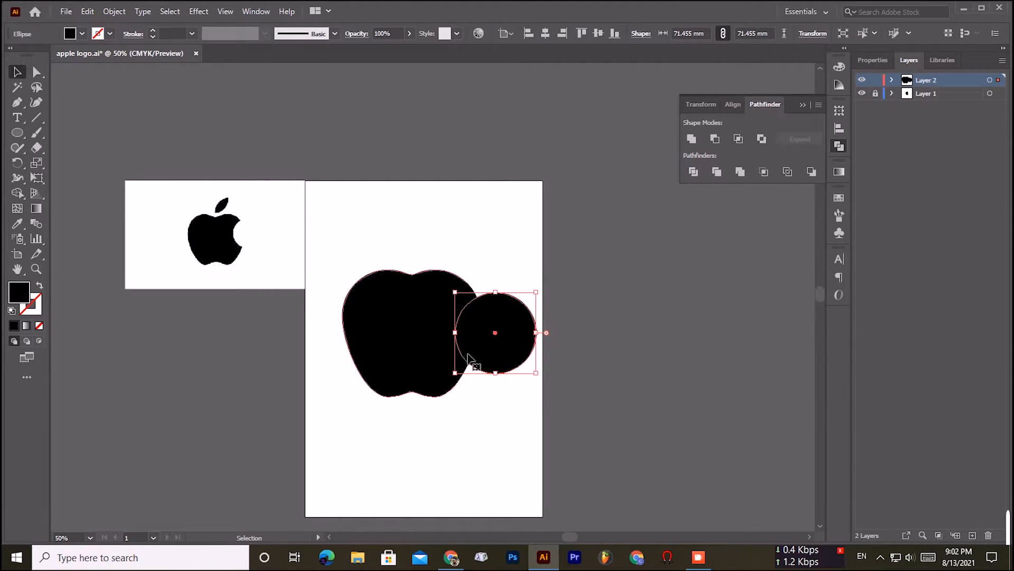
{"action": "left_click_drag", "start_coordinate": [477, 345], "coordinate": [472, 339]}
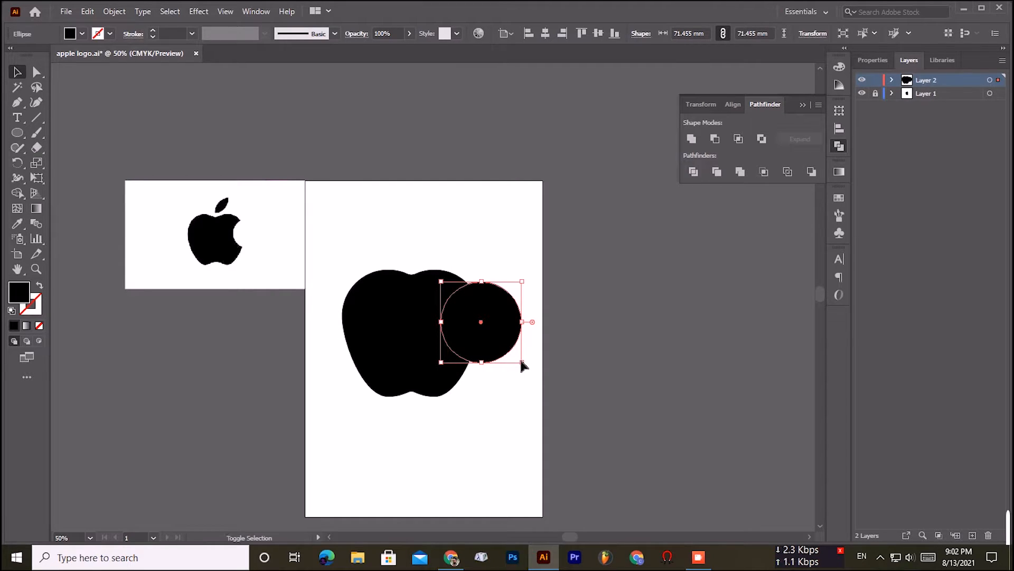
- Enlarge the bite circle to about 73 mm and fine-tune its position slightly left and down
{"action": "mouse_move", "coordinate": [520, 362]}
{"action": "left_mouse_down"}
{"action": "mouse_move", "coordinate": [531, 370]}
{"action": "mouse_move", "coordinate": [524, 365]}
{"action": "left_mouse_up"}
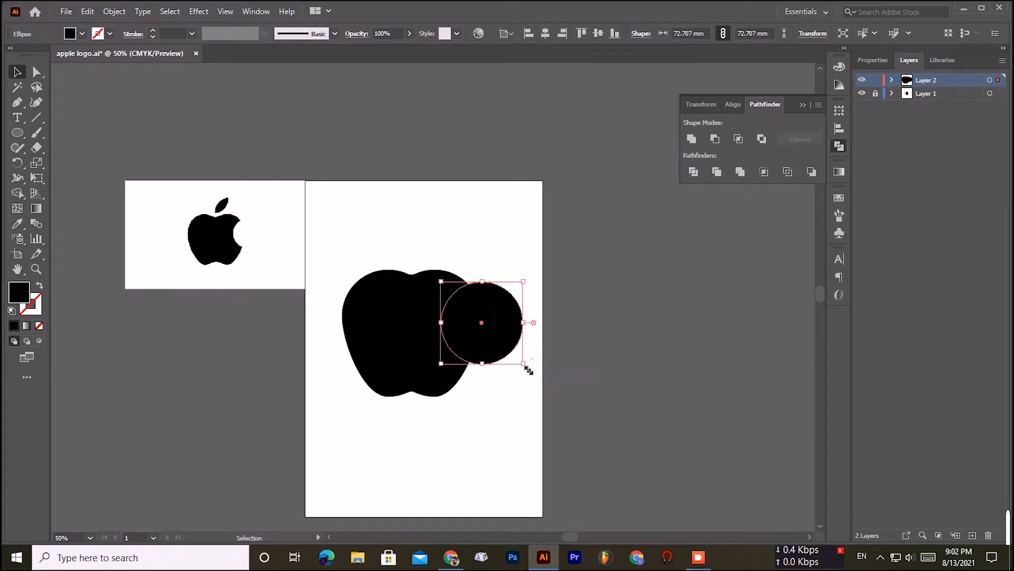
{"action": "key", "text": "Left"}
{"action": "key", "text": "Left"}
{"action": "key", "text": "Left"}
{"action": "key", "text": "Left"}
{"action": "key", "text": "Left"}
{"action": "key", "text": "Down"}
{"action": "key", "text": "Down"}
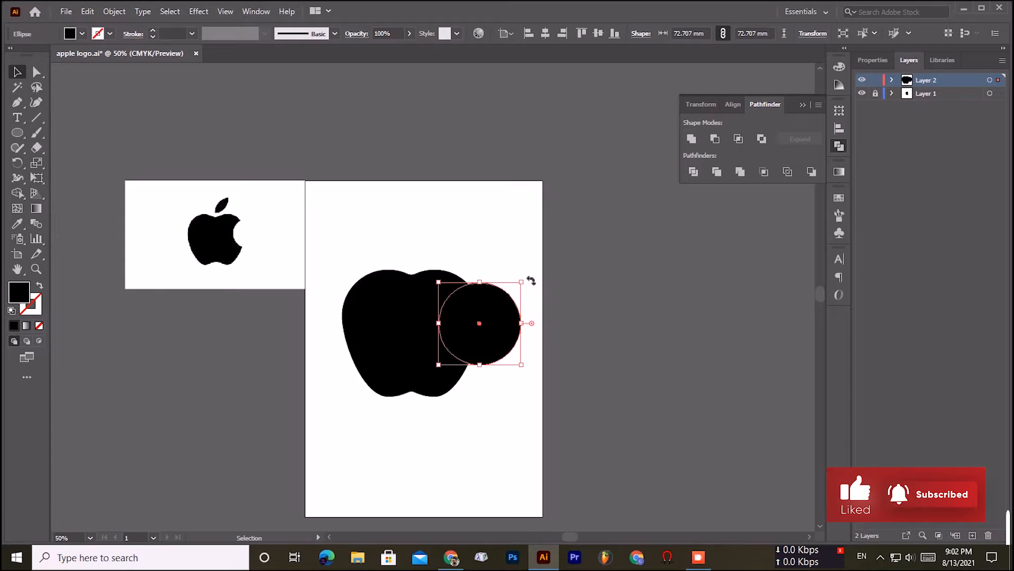
{"action": "key", "text": "Right"}
{"action": "key", "text": "Right"}
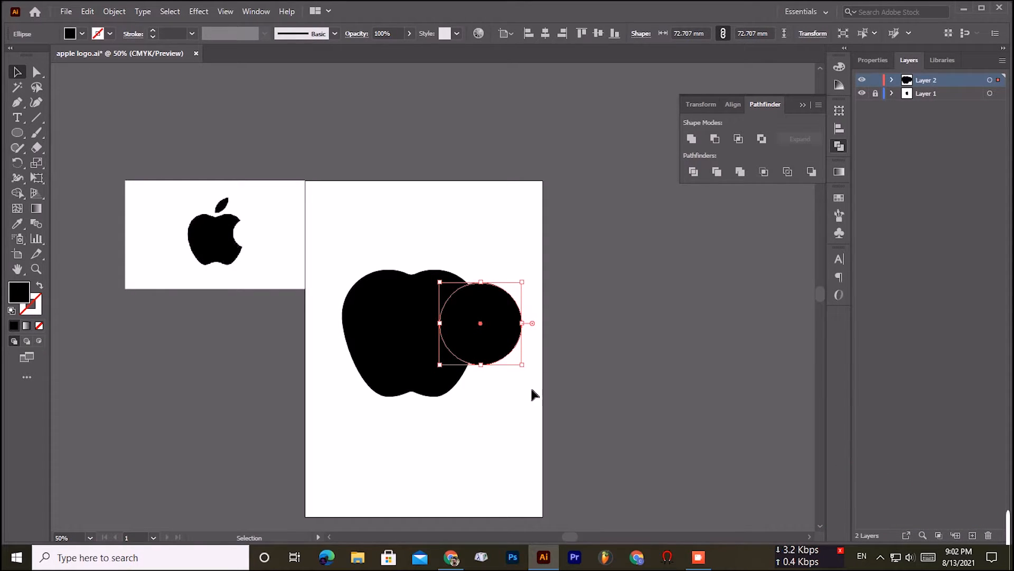
- Try subtracting the circle from the apple with Minus Front, and undo the subtraction
{"action": "left_click", "coordinate": [456, 430]}
{"action": "left_click_drag", "start_coordinate": [334, 258], "coordinate": [521, 427]}
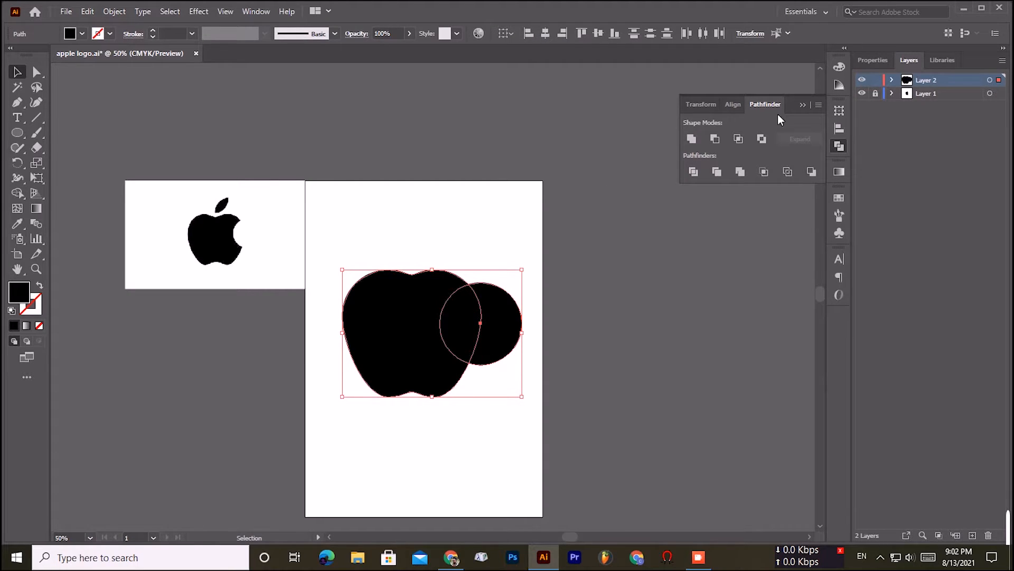
{"action": "left_click", "coordinate": [716, 138]}
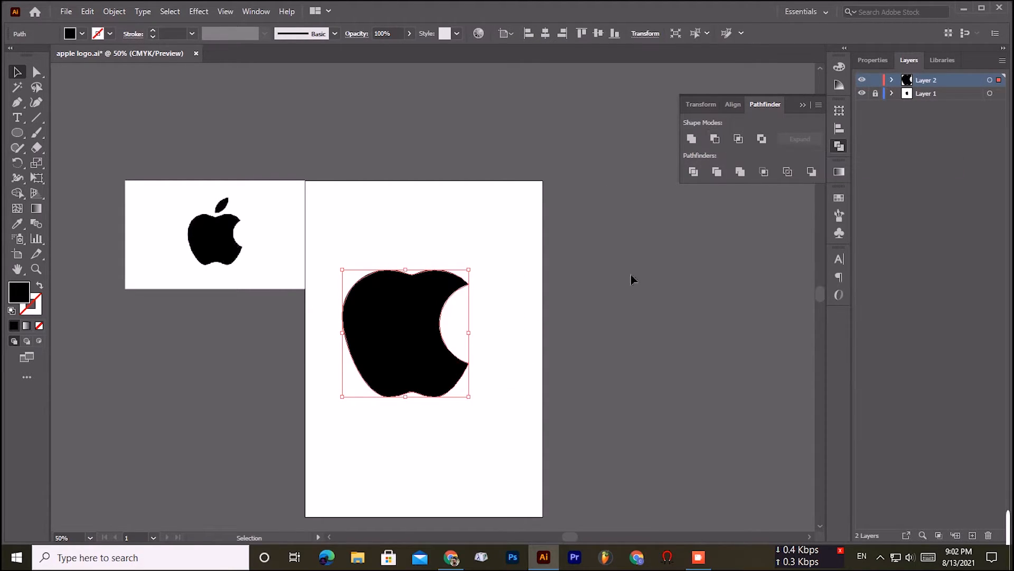
{"action": "left_click", "coordinate": [517, 267]}
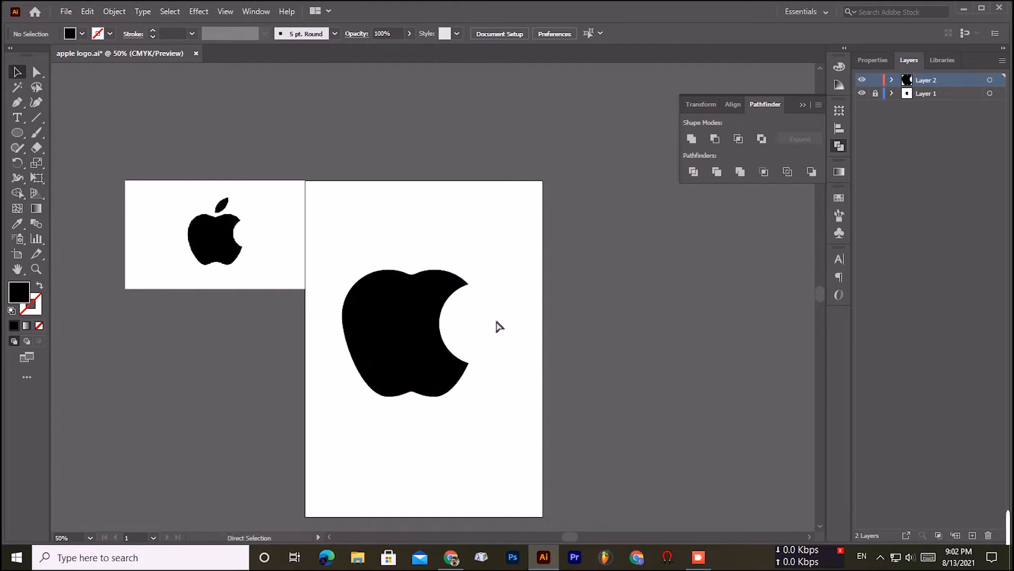
{"action": "key", "text": "ctrl+z"}
- Shift the circle slightly right and subtract it from the apple with Minus Front to cut the bite
{"action": "left_click", "coordinate": [517, 322]}
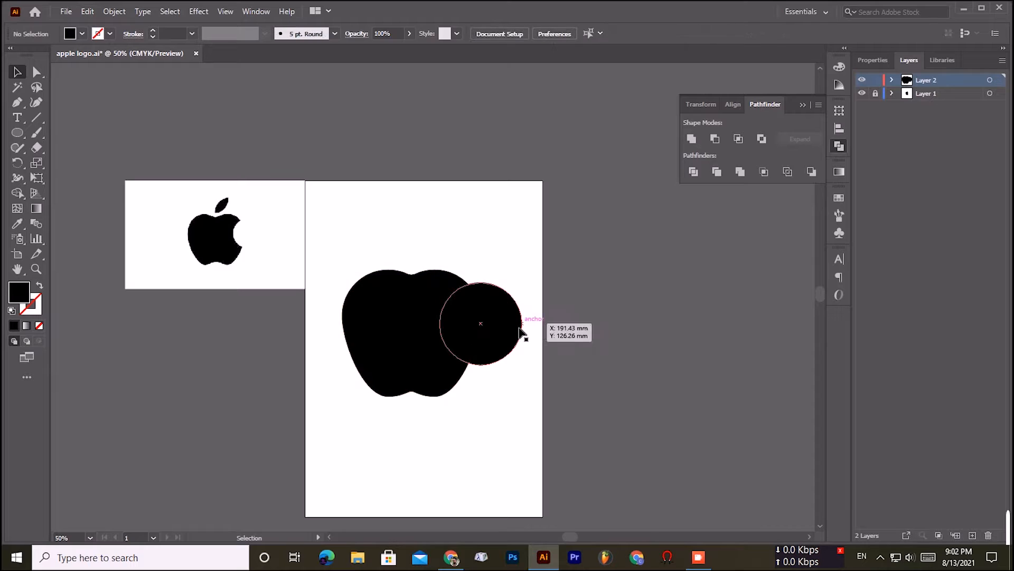
{"action": "left_click_drag", "start_coordinate": [511, 331], "coordinate": [515, 335]}
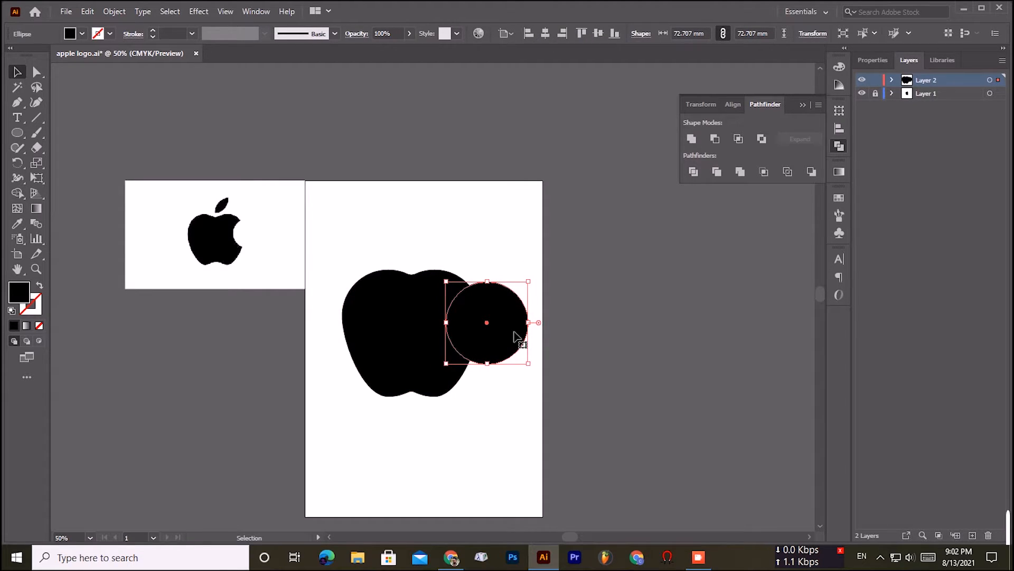
{"action": "left_click", "coordinate": [432, 217]}
{"action": "left_click_drag", "start_coordinate": [339, 259], "coordinate": [552, 408]}
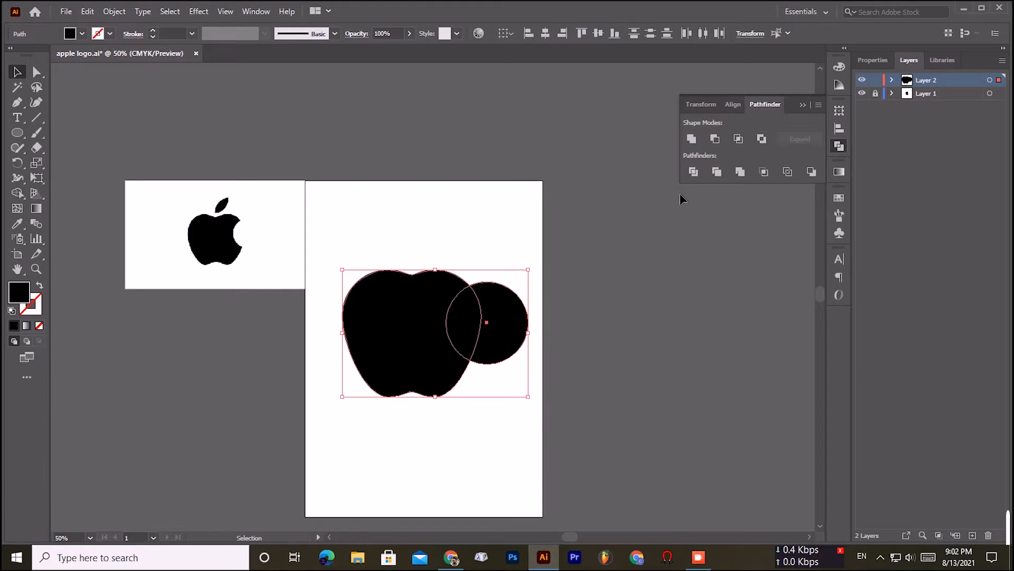
{"action": "left_click", "coordinate": [722, 139]}
{"action": "left_click", "coordinate": [520, 458]}
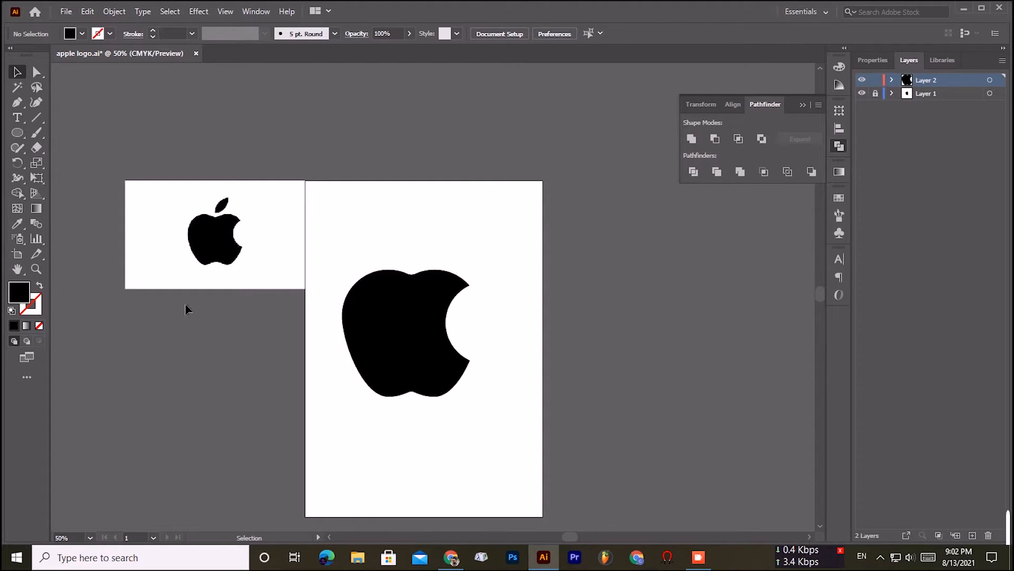
- Draw a circle about 46 mm across above the apple and duplicate it to the right so the two circles overlap
{"action": "left_click", "coordinate": [15, 133]}
{"action": "left_click_drag", "start_coordinate": [361, 204], "coordinate": [414, 255]}
{"action": "left_click", "coordinate": [17, 72]}
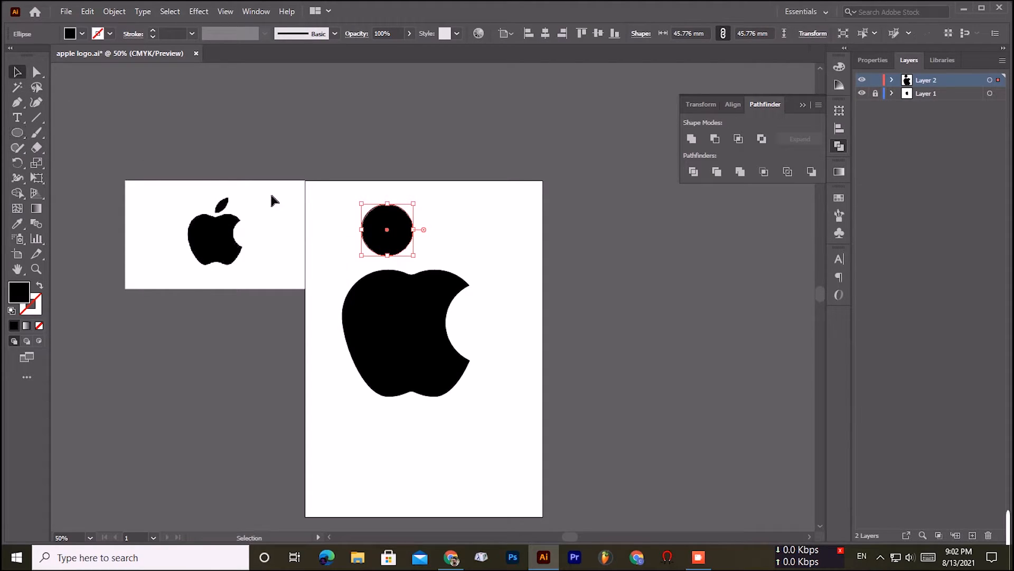
{"action": "left_click", "coordinate": [433, 236]}
{"action": "left_click", "coordinate": [383, 239]}
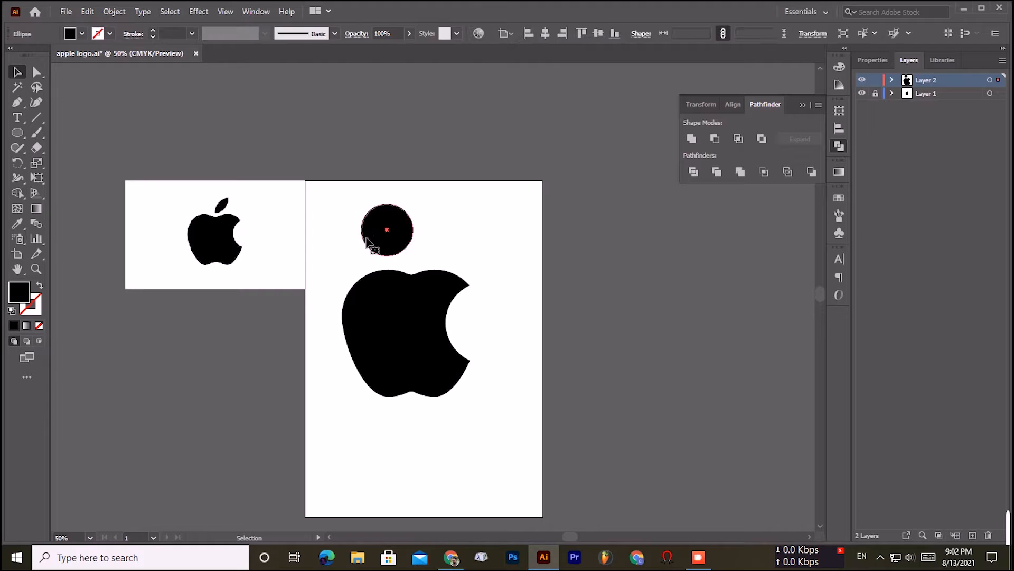
{"action": "left_click_drag", "start_coordinate": [383, 241], "coordinate": [419, 242]}
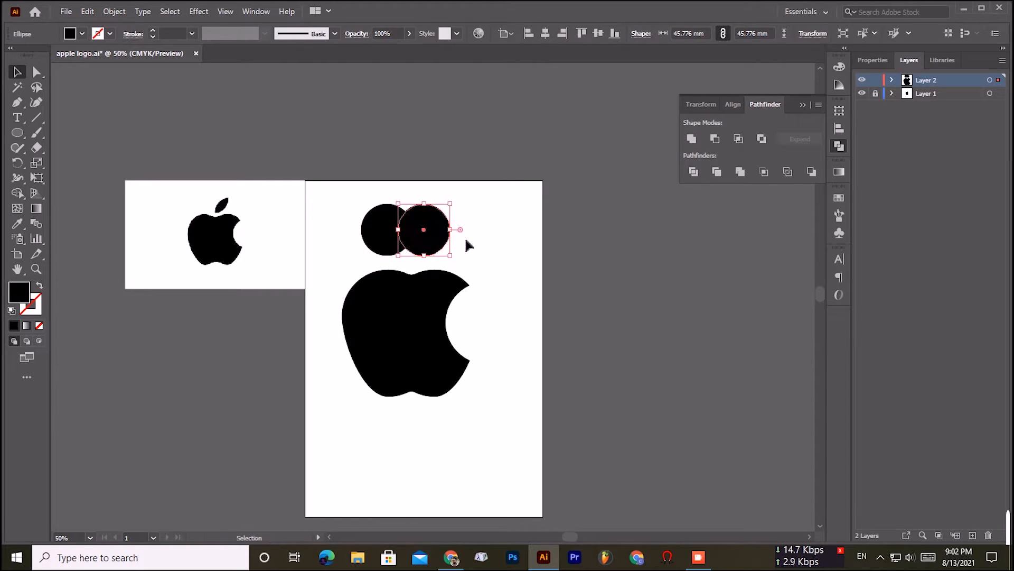
- Intersect the two overlapping circles with Pathfinder to leave only a pointed leaf shape
{"action": "left_click", "coordinate": [465, 236]}
{"action": "left_click_drag", "start_coordinate": [345, 187], "coordinate": [463, 250]}
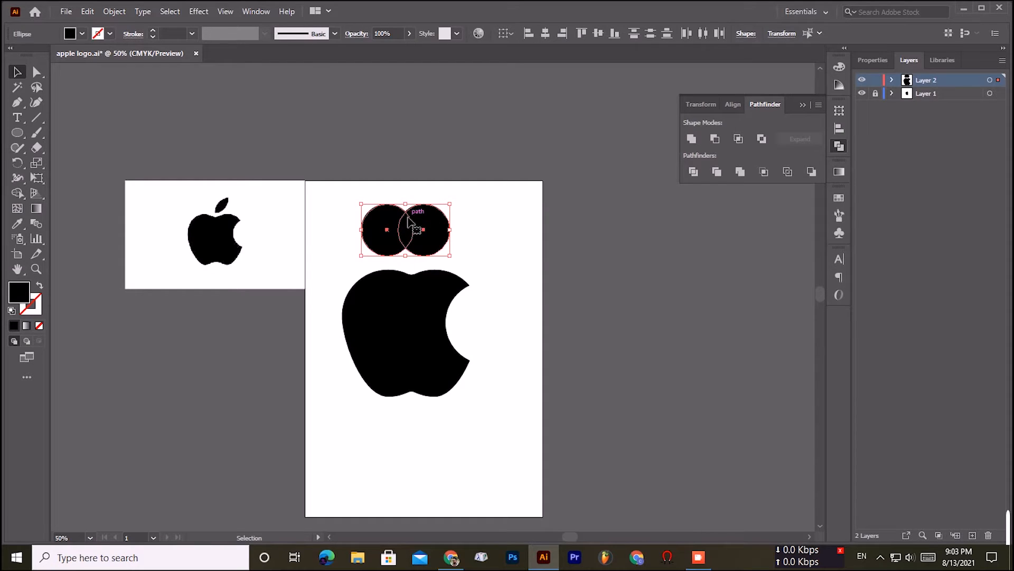
{"action": "left_click", "coordinate": [738, 139]}
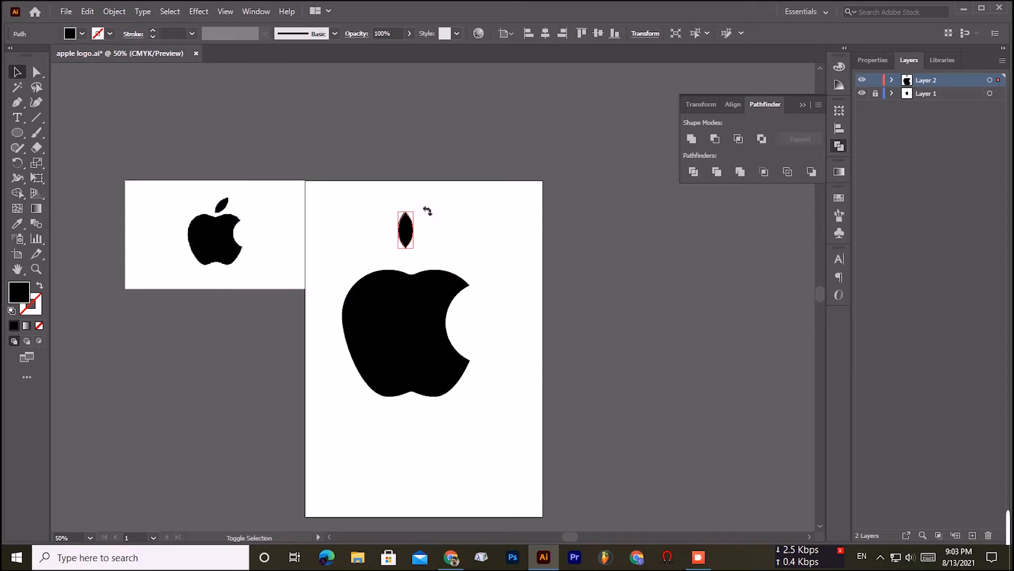
- Rotate the leaf clockwise so it leans right, and place it just above the apple's top notch
{"action": "left_click_drag", "start_coordinate": [425, 210], "coordinate": [442, 230]}
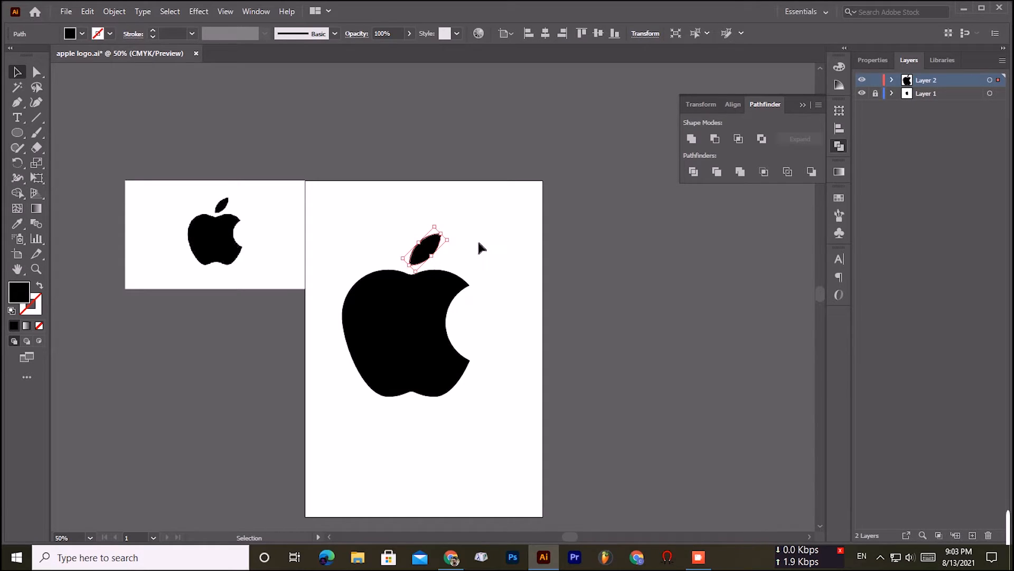
{"action": "key", "text": "Down"}
{"action": "key", "text": "Down"}
{"action": "key", "text": "Down"}
{"action": "key", "text": "Down"}
{"action": "key", "text": "Down"}
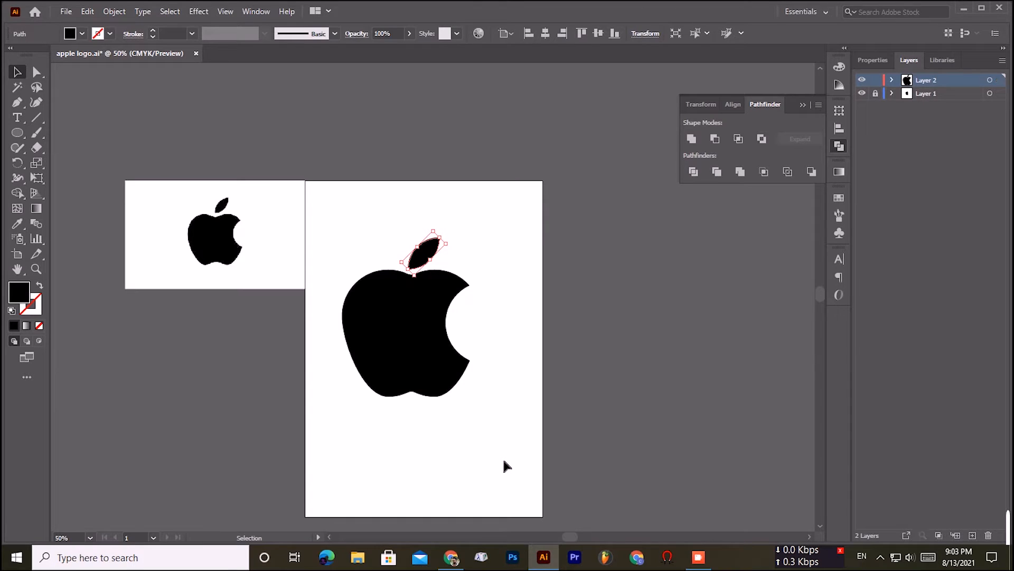
- Enlarge the apple and leaf together to nearly fill the artboard's width, and shift them slightly left to centre them
{"action": "left_click", "coordinate": [503, 457]}
{"action": "left_click_drag", "start_coordinate": [335, 237], "coordinate": [511, 434]}
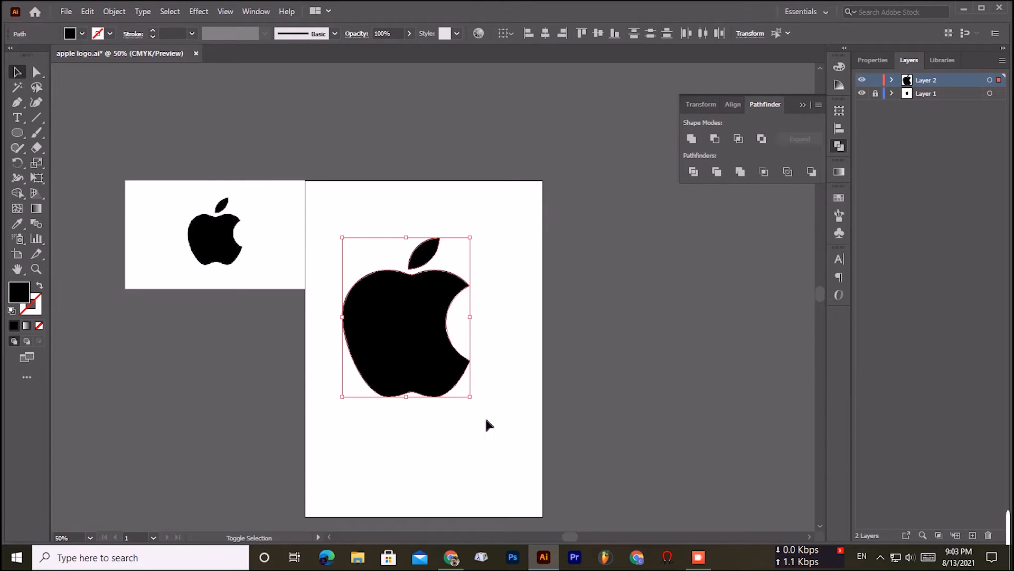
{"action": "left_click_drag", "start_coordinate": [477, 405], "coordinate": [518, 456]}
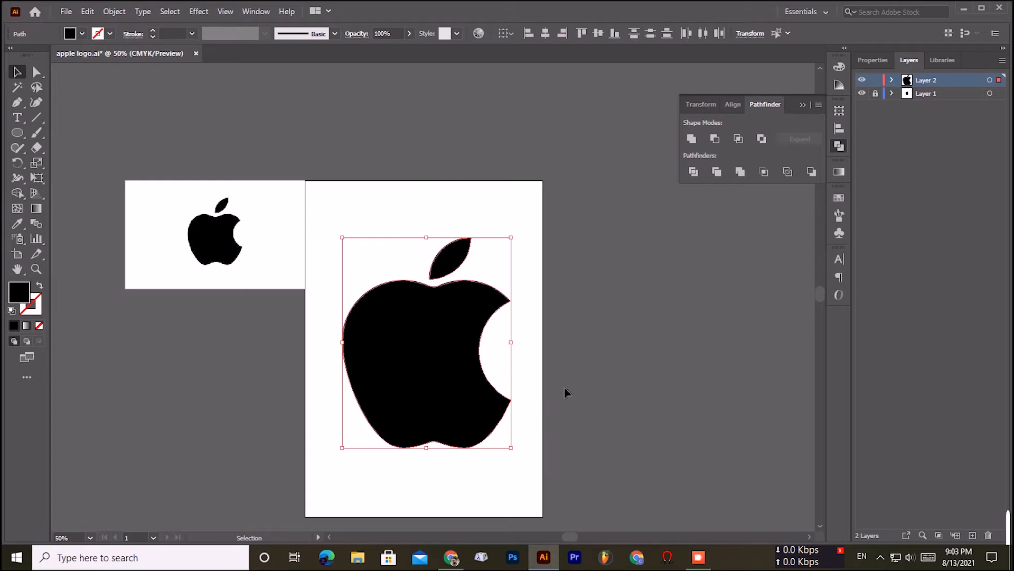
{"action": "scroll", "coordinate": [590, 383], "scroll_direction": "down", "scroll_amount": 2}
{"action": "scroll", "coordinate": [590, 383], "scroll_direction": "down", "scroll_amount": 1}
{"action": "left_click_drag", "start_coordinate": [435, 312], "coordinate": [429, 317]}
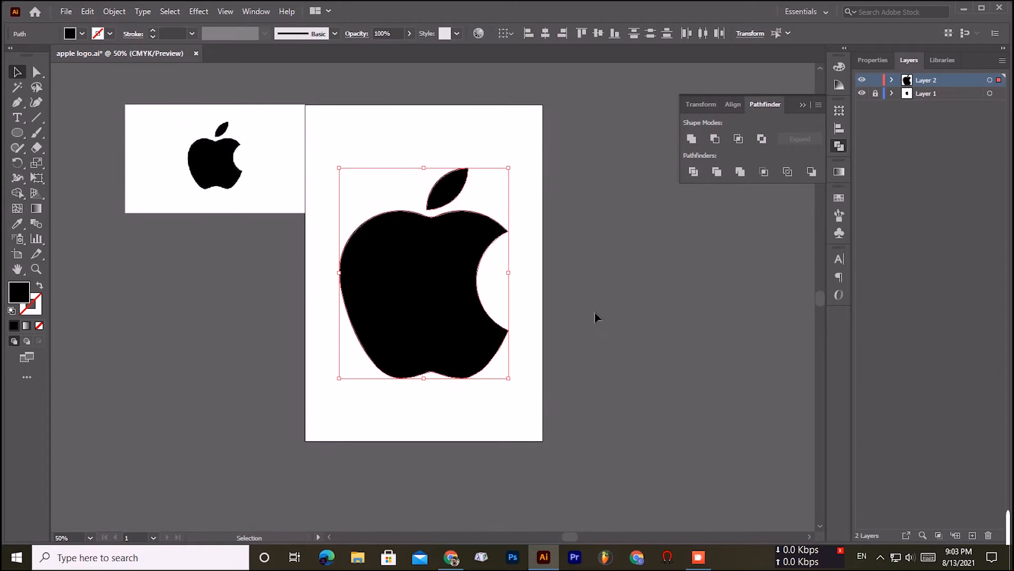
{"action": "left_click", "coordinate": [595, 315]}
- Nudge the leaf slightly up and to the right above the apple
{"action": "left_click", "coordinate": [455, 197]}
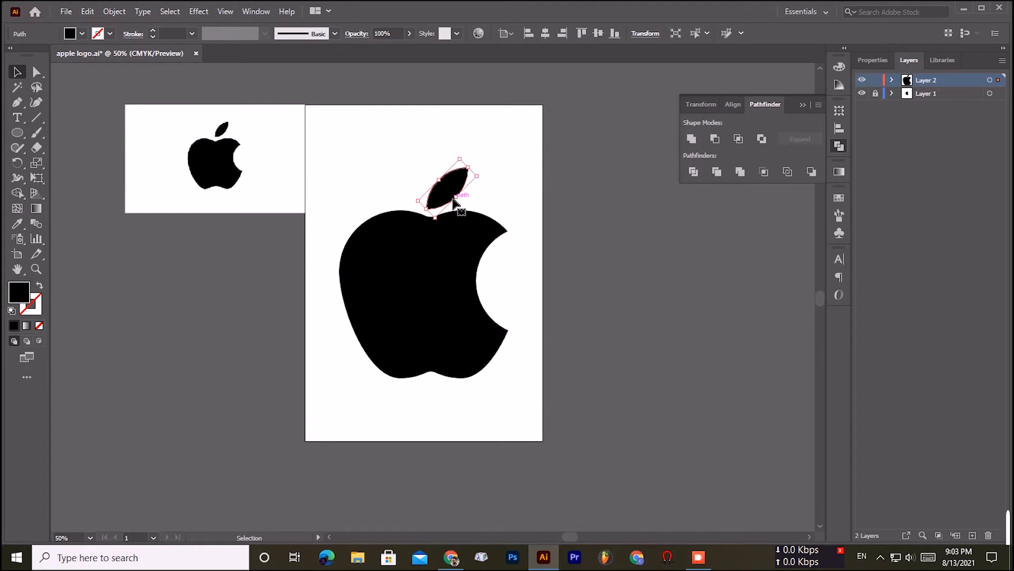
{"action": "left_click", "coordinate": [492, 416]}
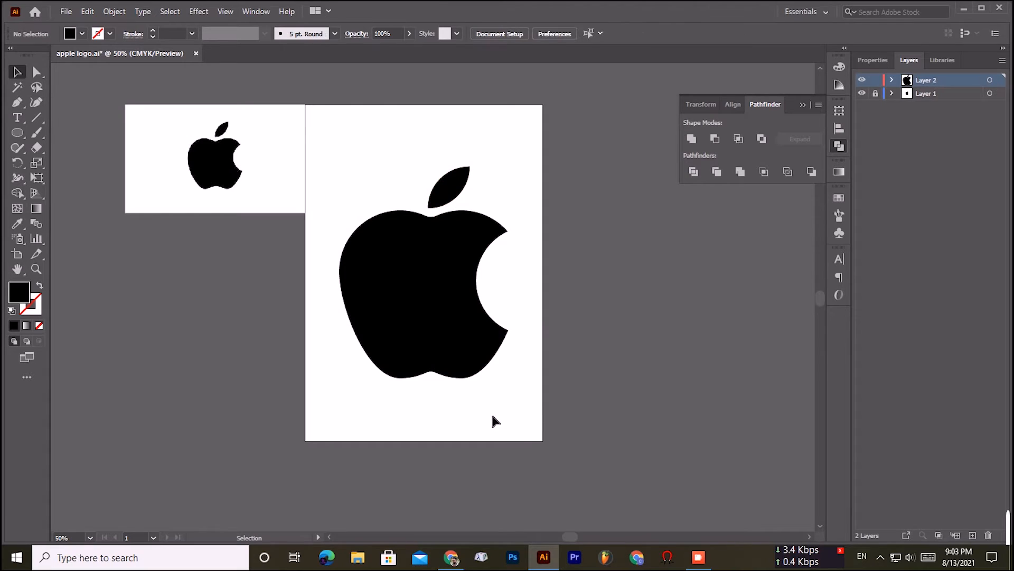
{"action": "left_click", "coordinate": [452, 190]}
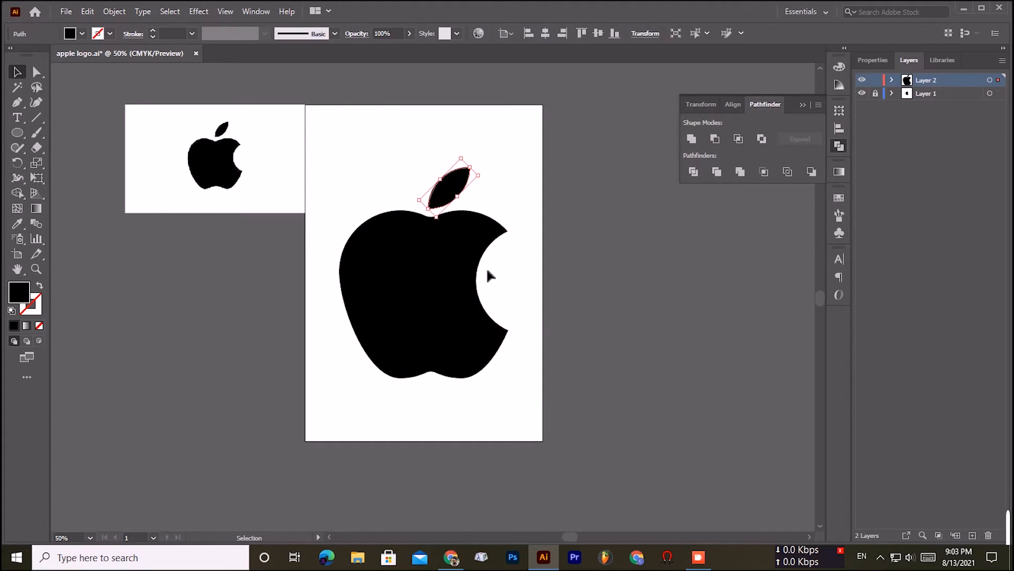
{"action": "left_click", "coordinate": [491, 400]}
- Raise the two anchor points of the apple's bottom notch slightly to deepen it
{"action": "key", "text": "ctrl+plus"}
{"action": "key", "text": "ctrl+plus"}
{"action": "key", "text": "ctrl+plus"}
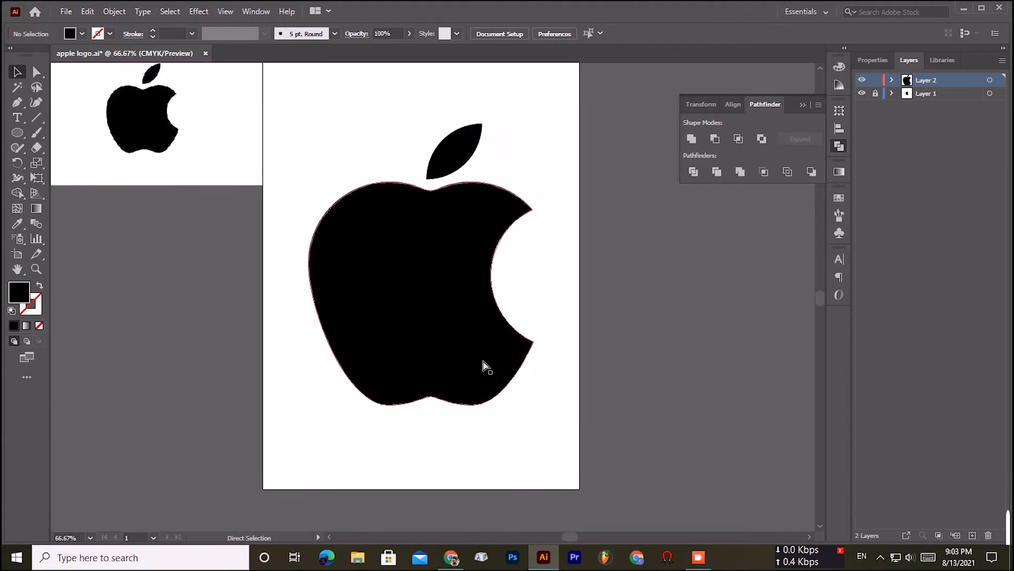
{"action": "scroll", "coordinate": [453, 421], "scroll_direction": "down", "scroll_amount": 3}
{"action": "left_click", "coordinate": [441, 407]}
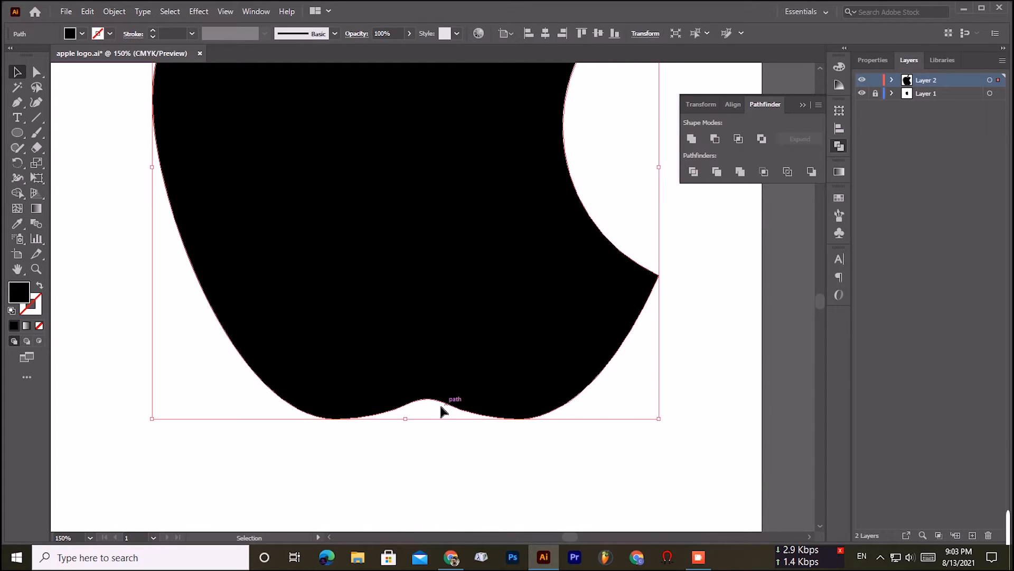
{"action": "left_click", "coordinate": [36, 72]}
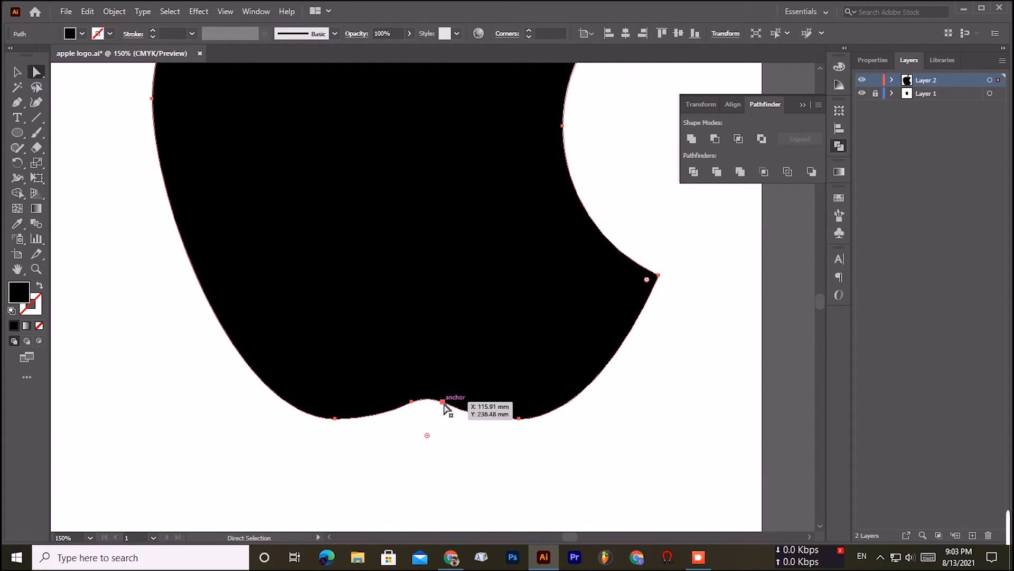
{"action": "left_click", "coordinate": [442, 401]}
{"action": "left_click", "coordinate": [412, 401], "text": "shift"}
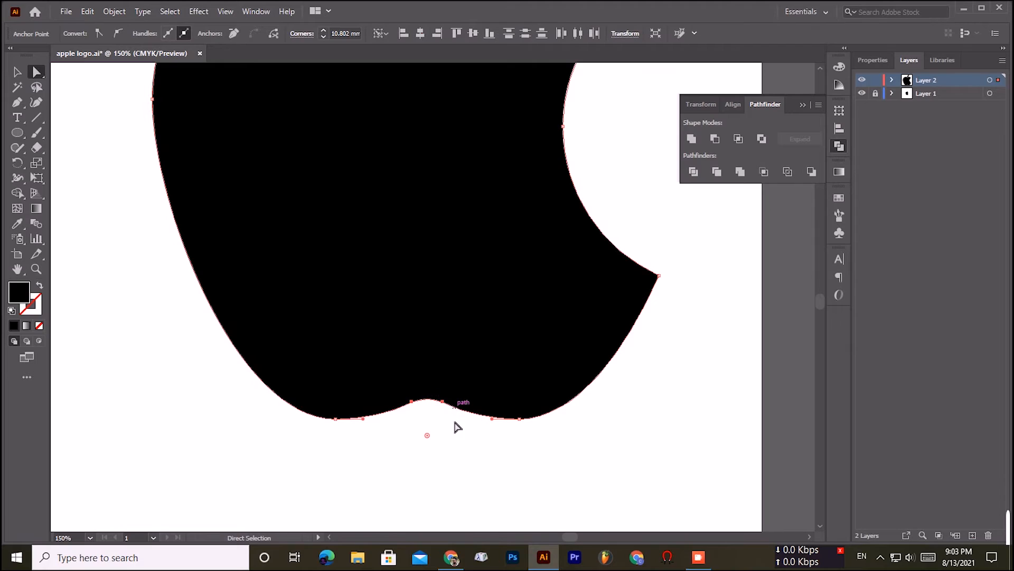
{"action": "key", "text": "Up"}
{"action": "key", "text": "Up"}
{"action": "key", "text": "Up"}
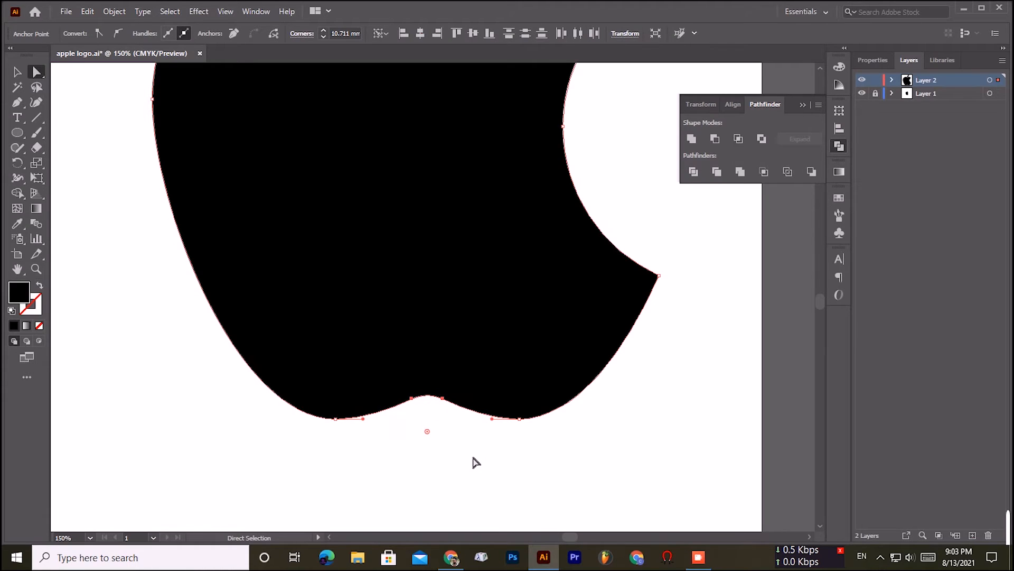
- Lower the two anchor points of the apple's top notch slightly to deepen it
{"action": "scroll", "coordinate": [472, 428], "scroll_direction": "up", "scroll_amount": 6}
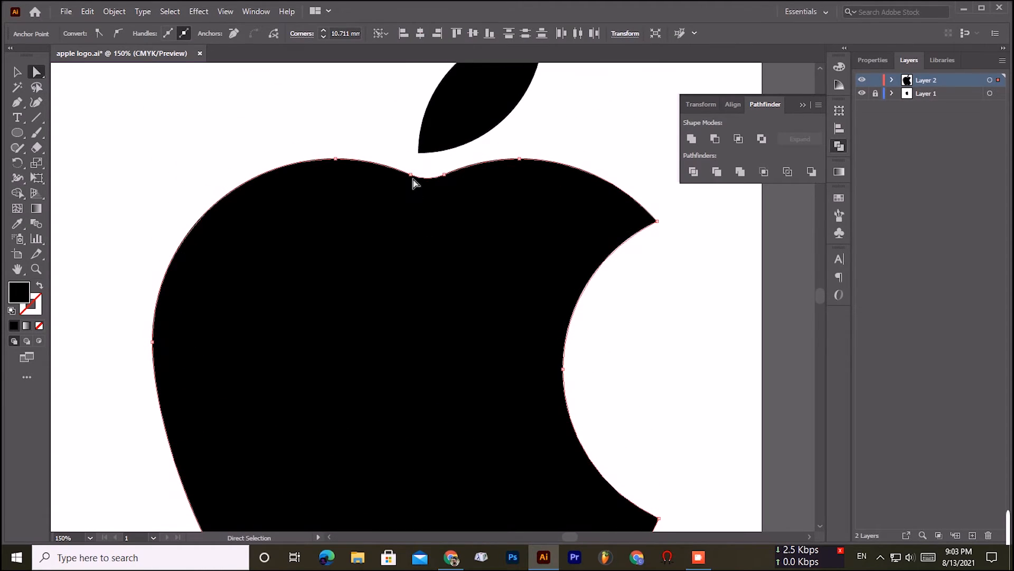
{"action": "left_click", "coordinate": [411, 174]}
{"action": "left_click", "coordinate": [446, 175], "text": "shift"}
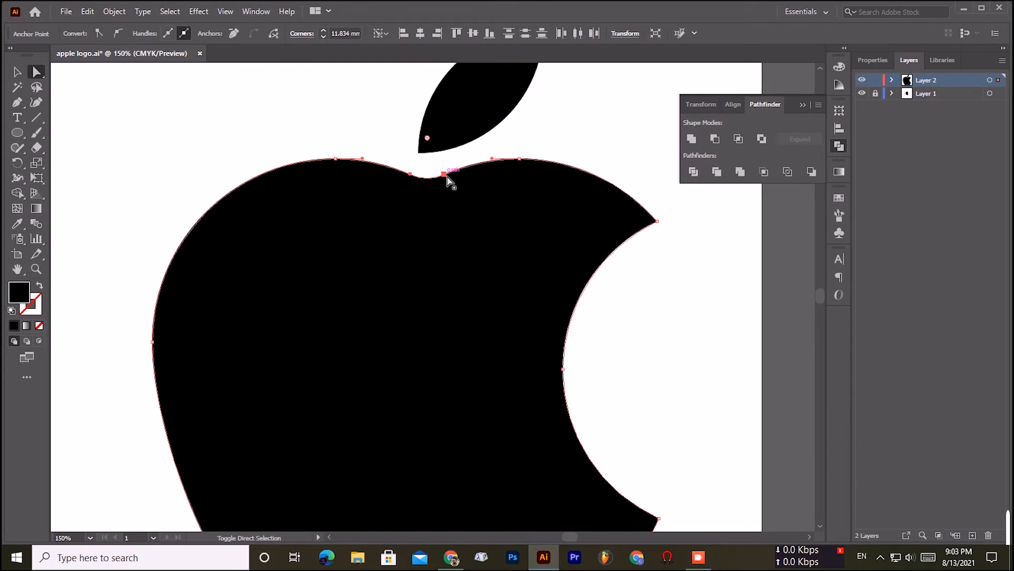
{"action": "key", "text": "Down"}
{"action": "key", "text": "Down"}
{"action": "left_click", "coordinate": [585, 103]}
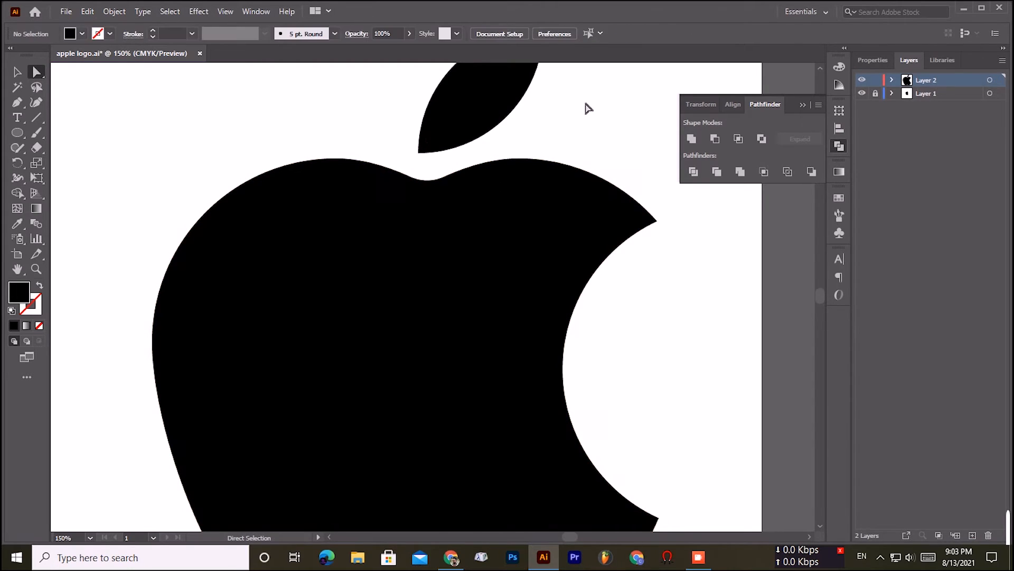
- Nudge the leaf slightly down toward the apple's top notch
{"action": "left_click", "coordinate": [450, 111]}
{"action": "key", "text": "Down"}
{"action": "key", "text": "Down"}
{"action": "key", "text": "Down"}
{"action": "left_click", "coordinate": [573, 136]}
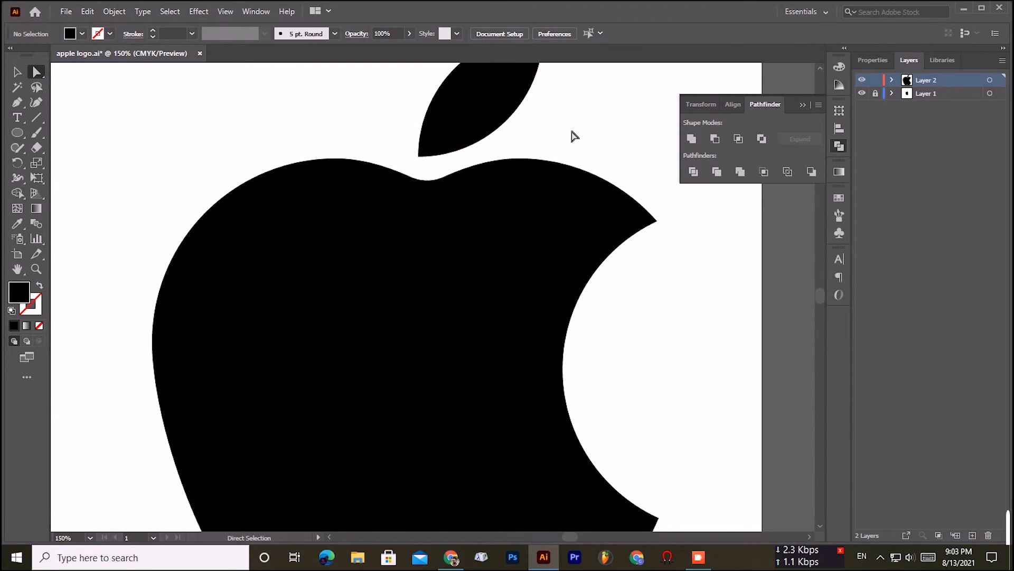
- Compare the overall shape of the redrawn logo with the reference logo
{"action": "key", "text": "ctrl+minus"}
{"action": "key", "text": "ctrl+minus"}
{"action": "key", "text": "ctrl+minus"}
{"action": "key", "text": "ctrl+minus"}
{"action": "key", "text": "ctrl+plus"}
{"action": "key", "text": "ctrl+plus"}
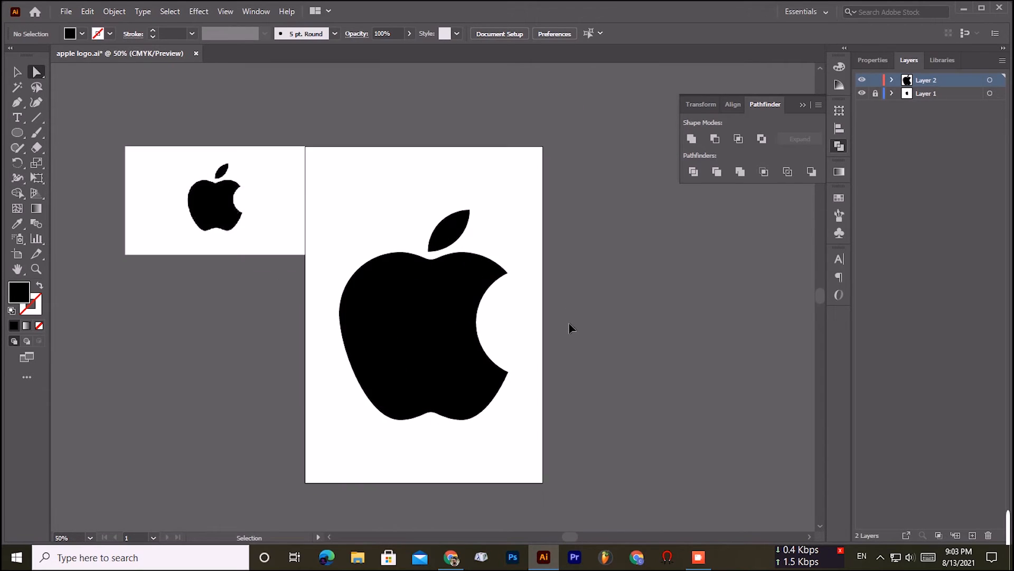
{"action": "key", "text": "ctrl+minus"}
{"action": "key", "text": "ctrl+plus"}
- Try reshaping the apple's lower-left curve by pulling a curve handle outward, and undo the change
{"action": "left_click", "coordinate": [414, 344]}
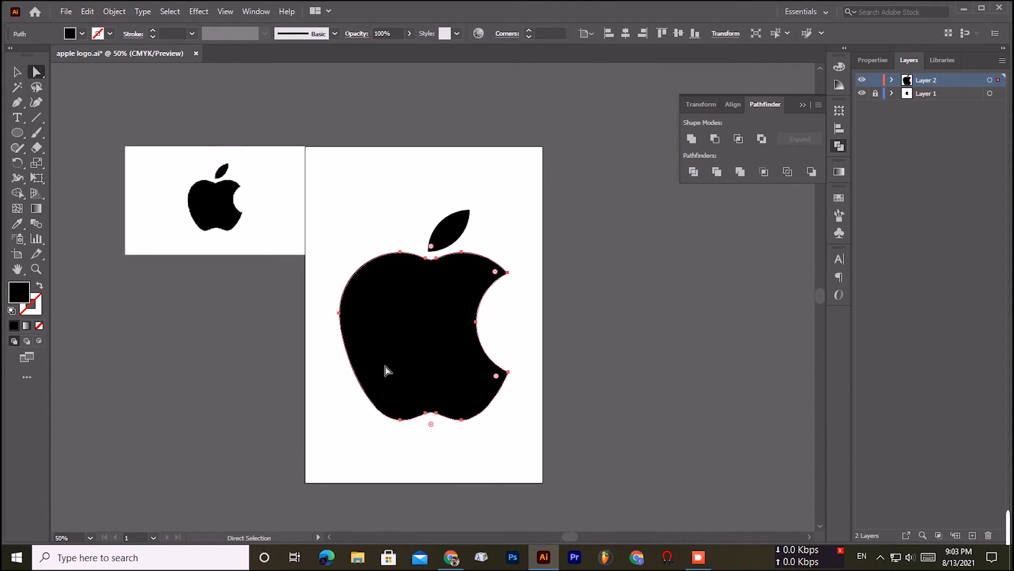
{"action": "left_click", "coordinate": [338, 314]}
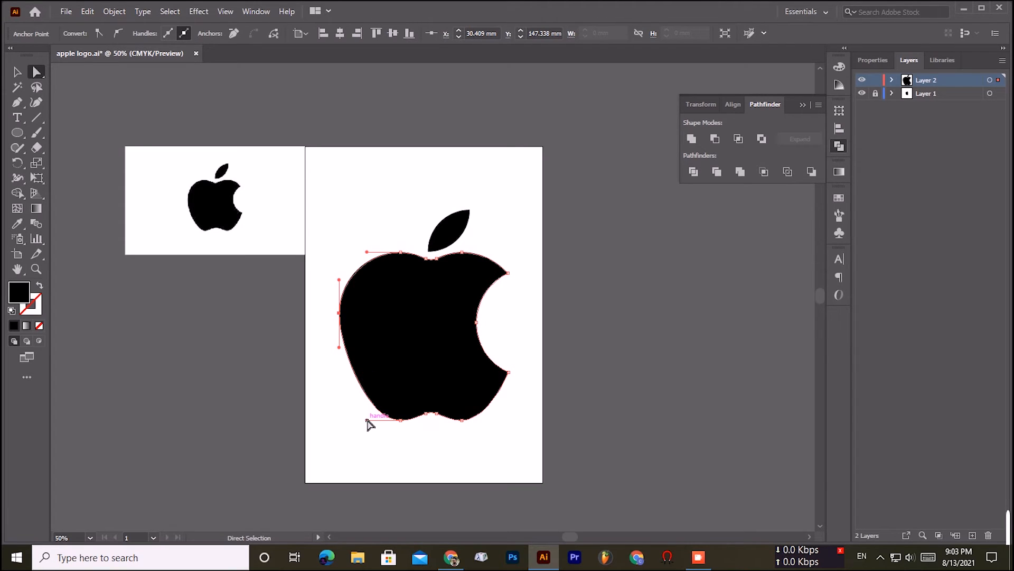
{"action": "left_click_drag", "start_coordinate": [367, 421], "coordinate": [354, 416]}
{"action": "left_click", "coordinate": [478, 471]}
{"action": "key", "text": "ctrl+z"}
{"action": "left_click", "coordinate": [475, 460]}
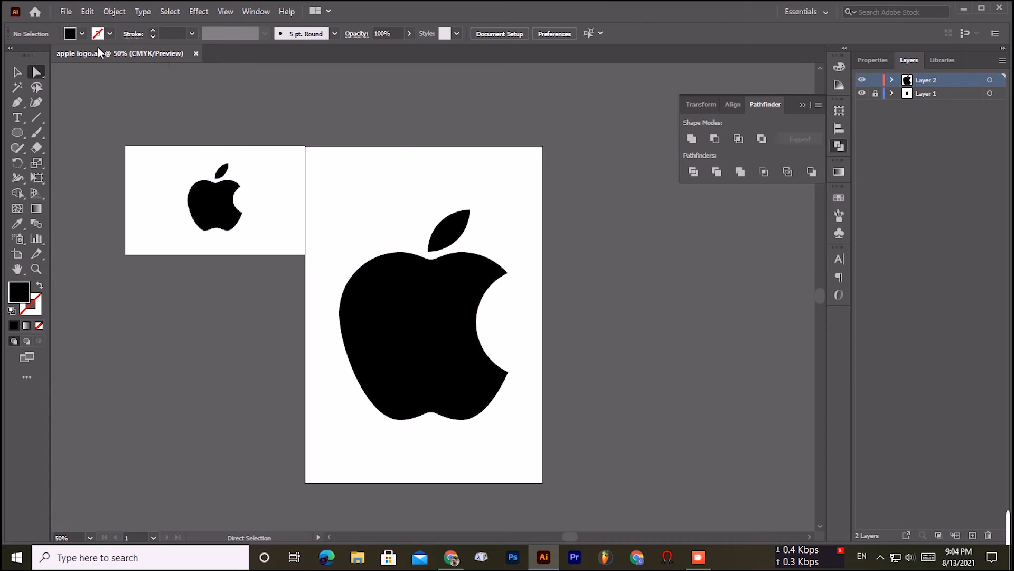
- Start saving a copy of the apple logo as an Adobe Illustrator file and browse the folders on Local Disk (D:)
{"action": "left_click", "coordinate": [65, 12]}
{"action": "left_click", "coordinate": [97, 130]}
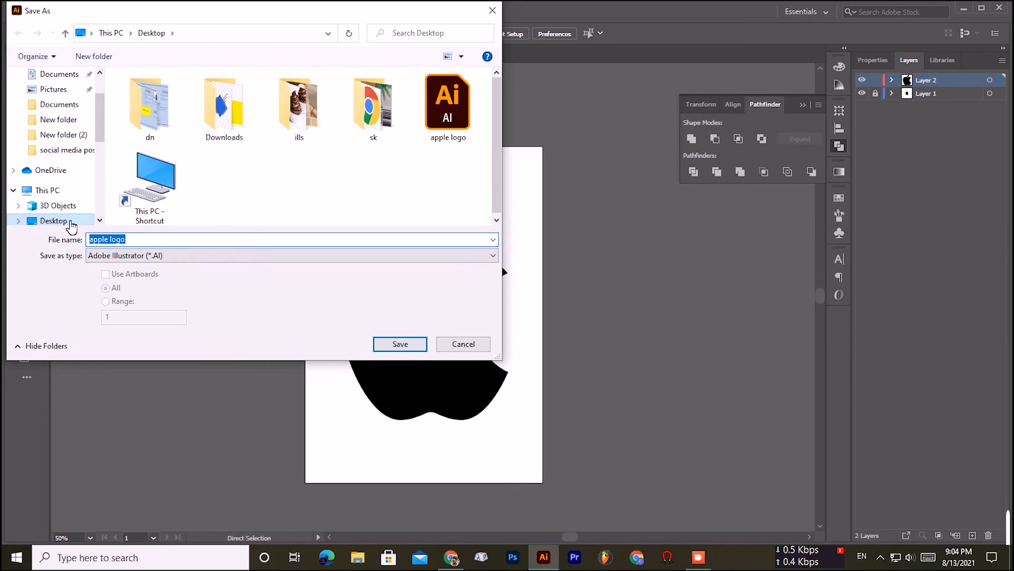
{"action": "scroll", "coordinate": [63, 211], "scroll_direction": "down", "scroll_amount": 2}
{"action": "scroll", "coordinate": [61, 212], "scroll_direction": "down", "scroll_amount": 2}
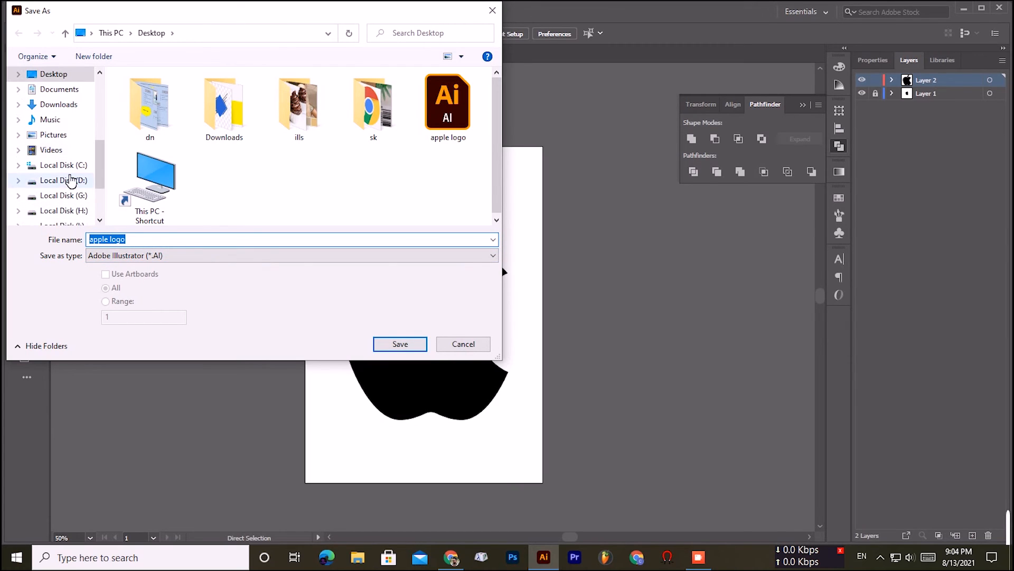
{"action": "left_click", "coordinate": [64, 180]}
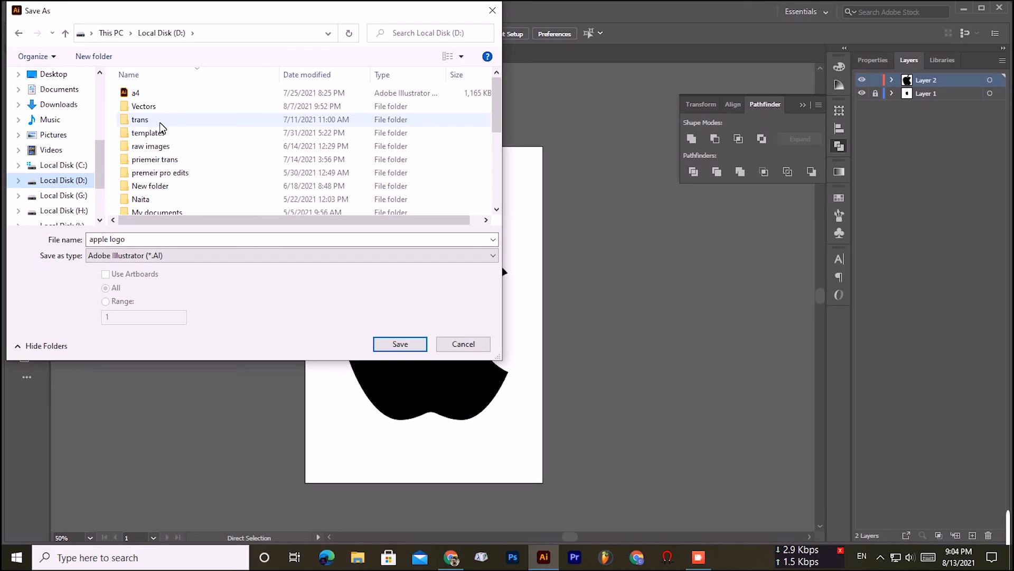
{"action": "scroll", "coordinate": [160, 128], "scroll_direction": "down", "scroll_amount": 5}
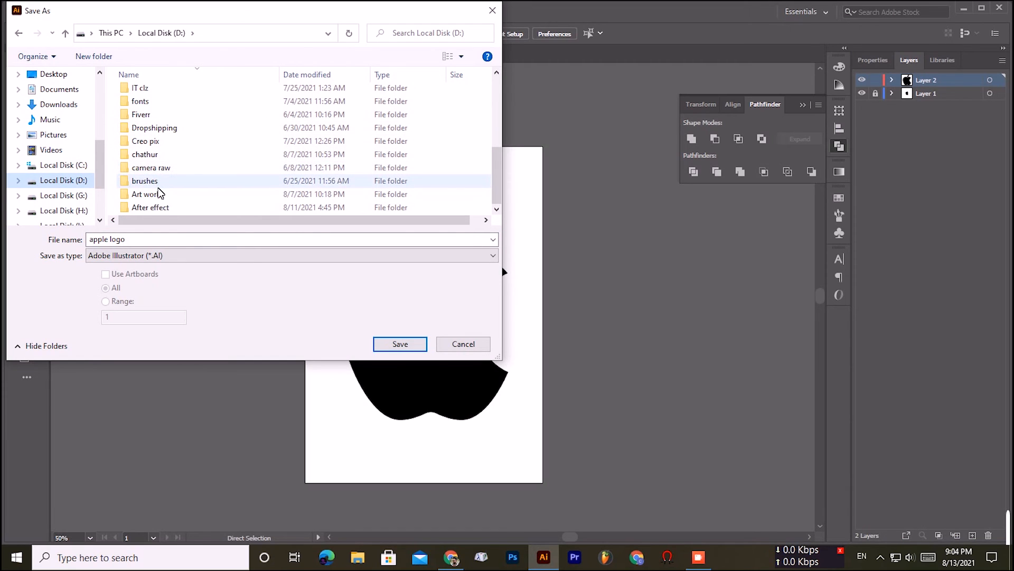